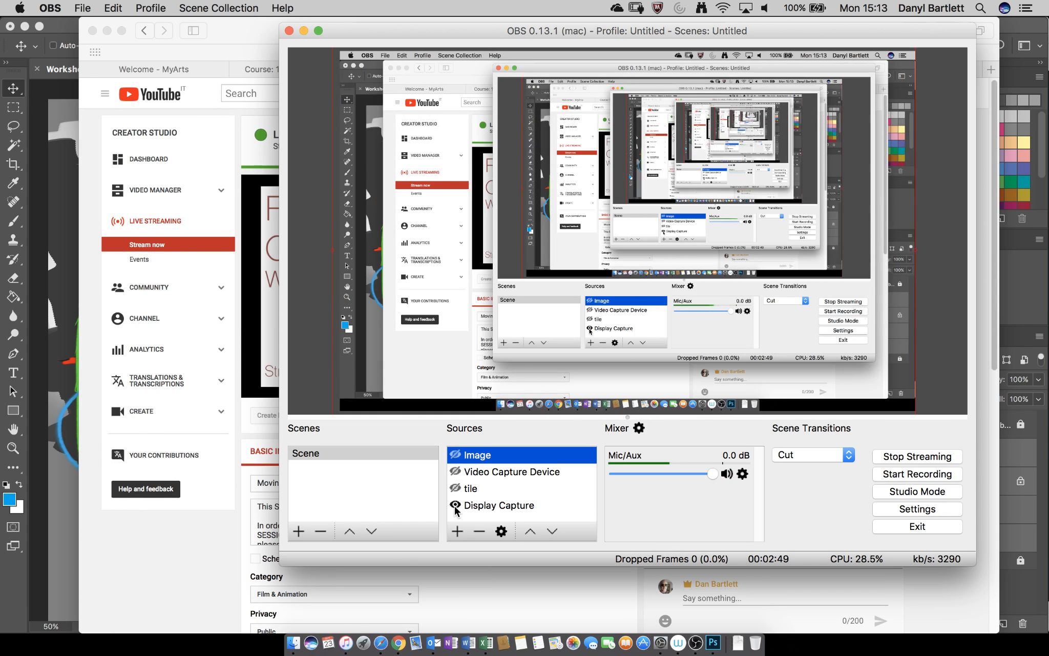
Step: Switch to the Workshop 2 Template artwork in Photoshop and hide the notes layer
key(super+Tab)
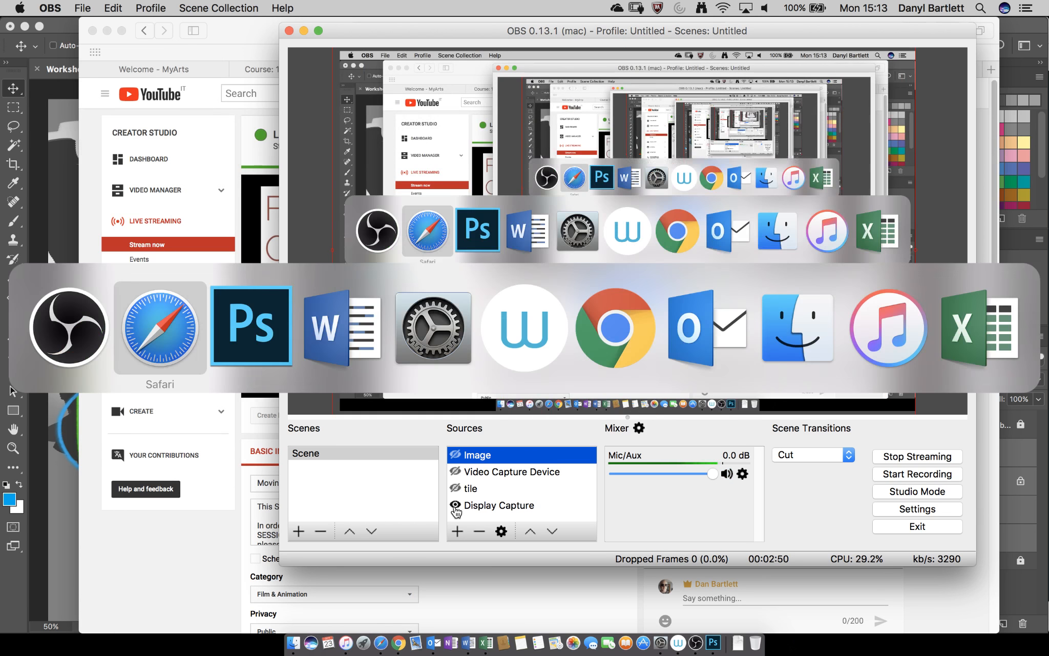
key(super+Tab)
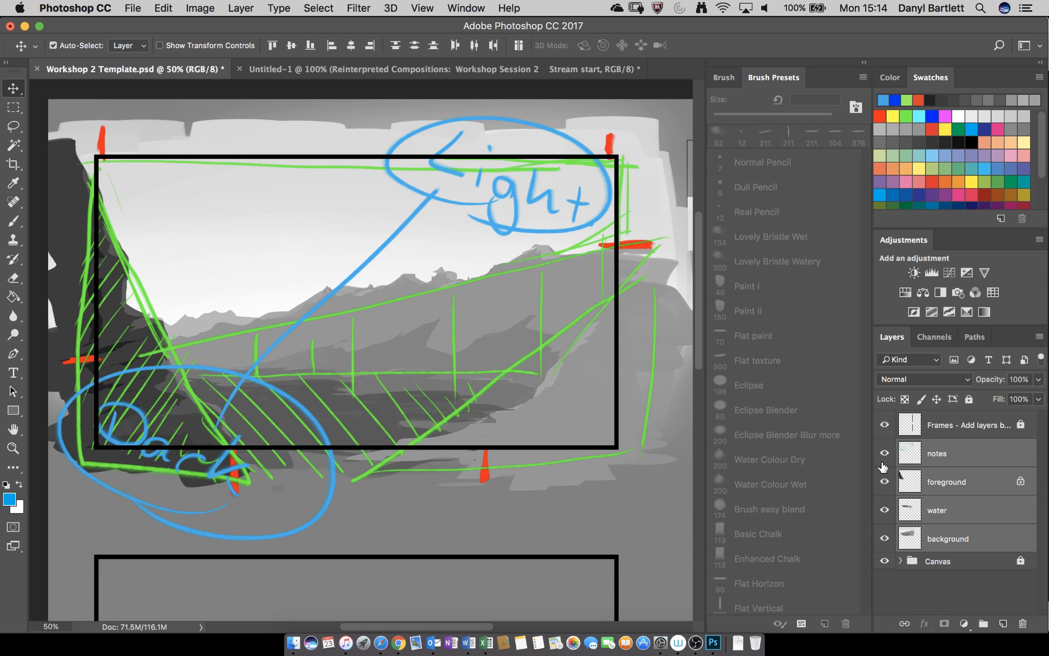
click(884, 453)
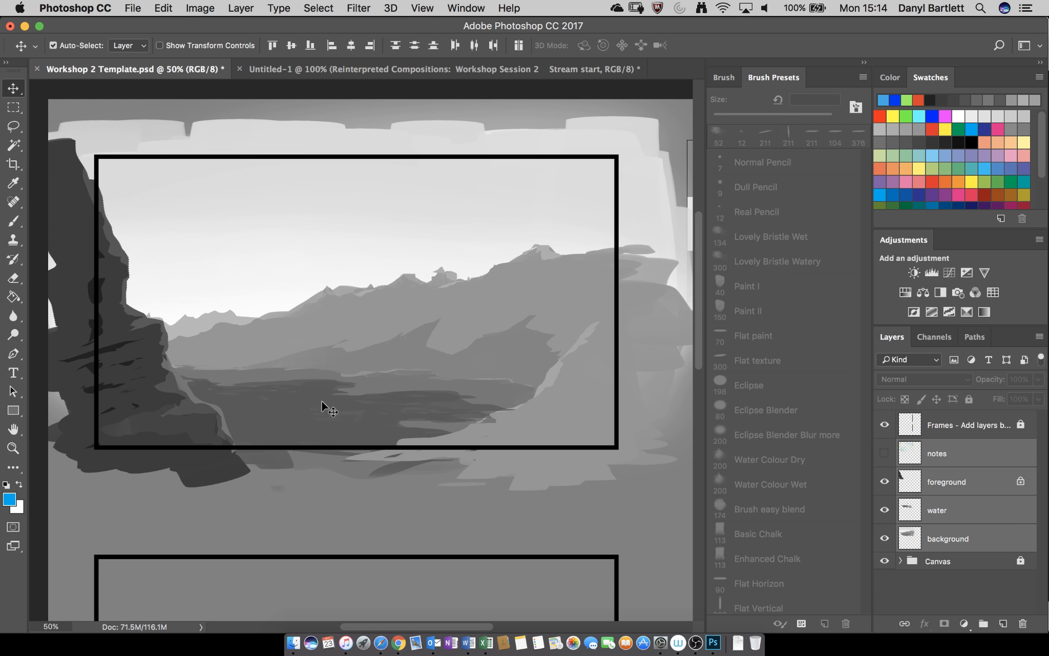
Step: Switch to the Word sample script and rehighlight "appear from behind" and "silhouetted against the dawn sky" in yellow
key(super+Tab)
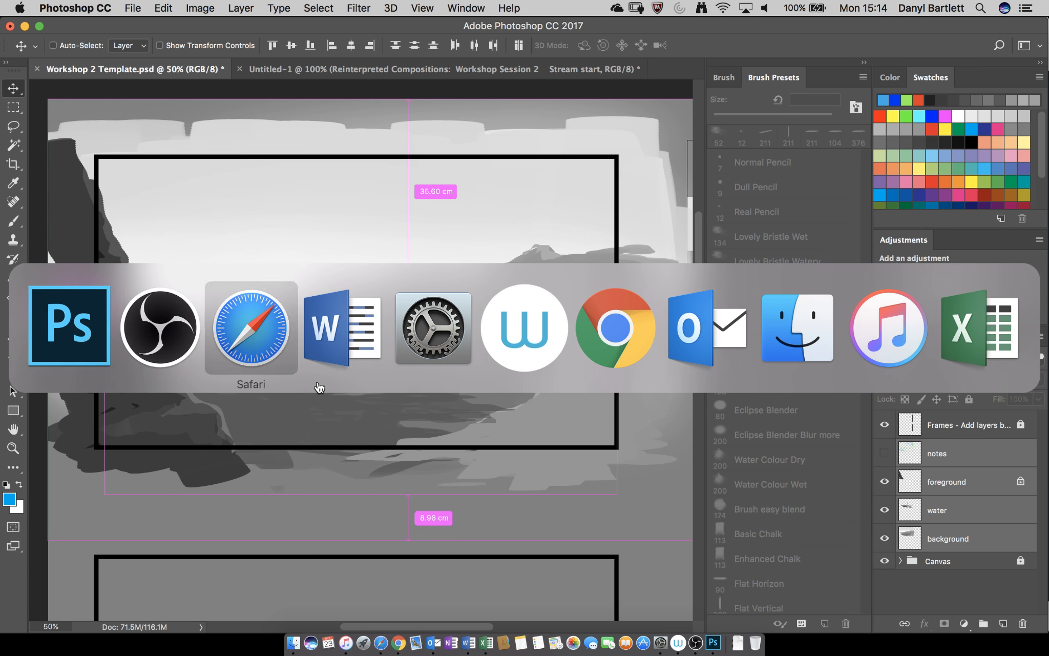
click(318, 383)
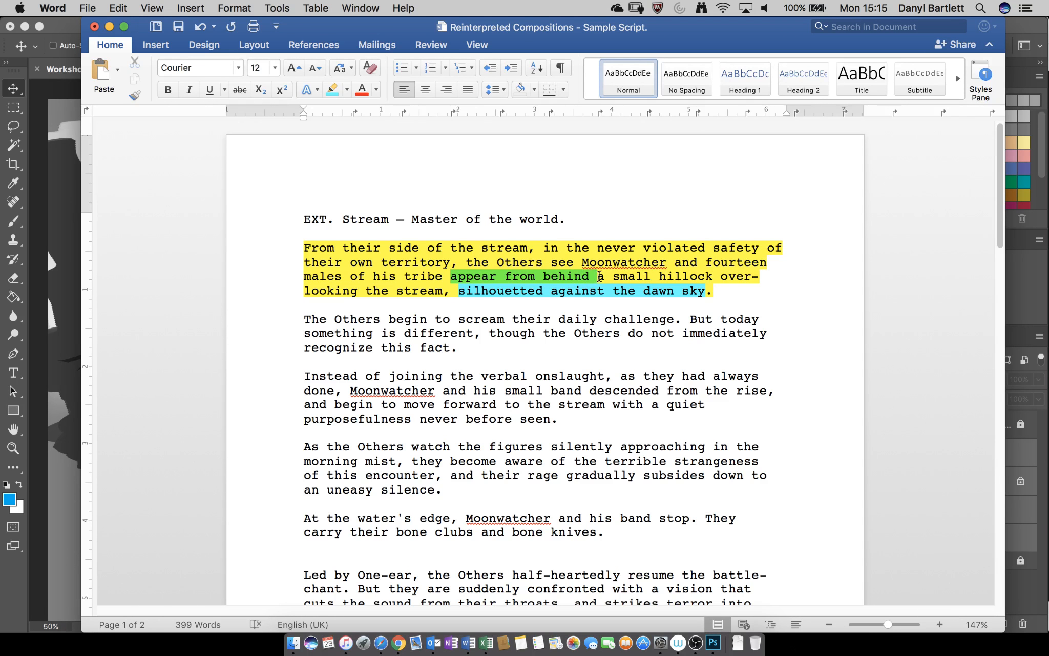
drag(599, 278, 404, 277)
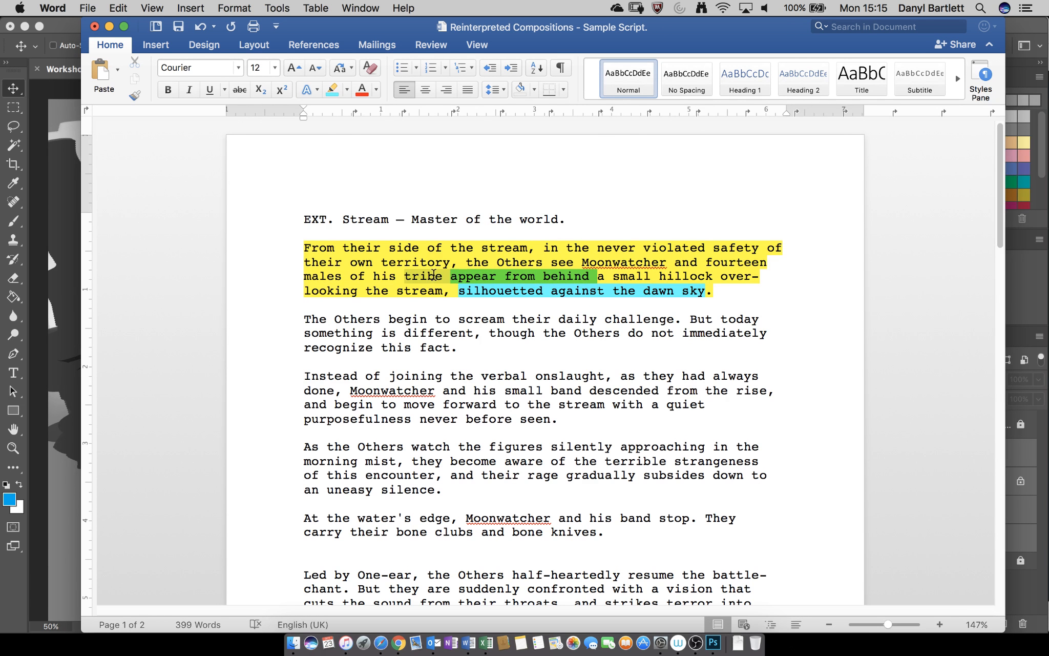
click(347, 91)
click(339, 139)
key(Left)
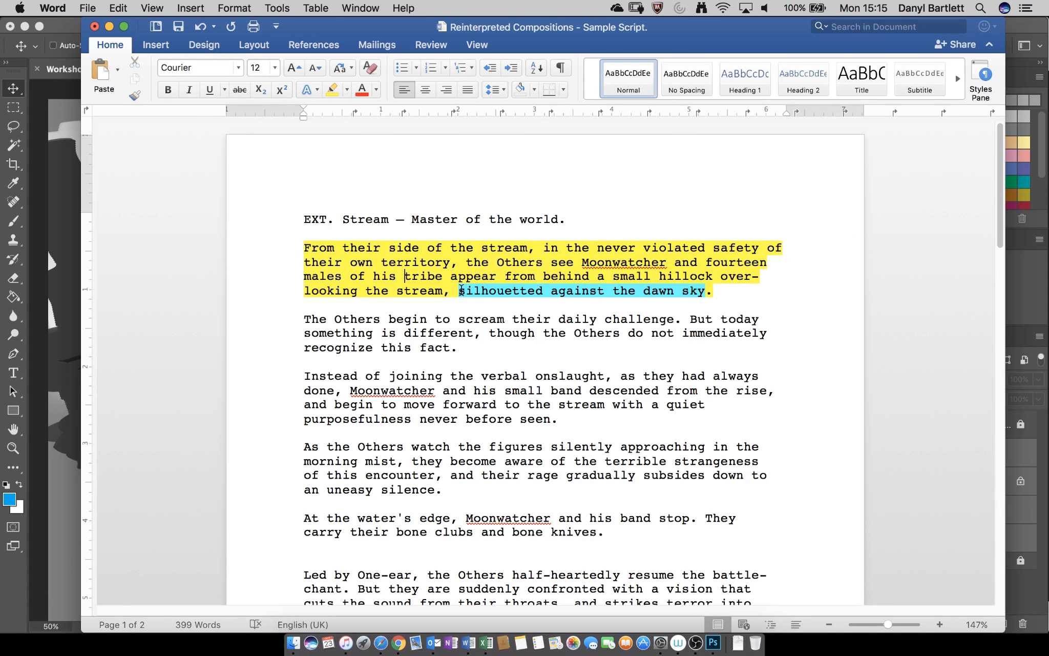
drag(460, 291, 722, 290)
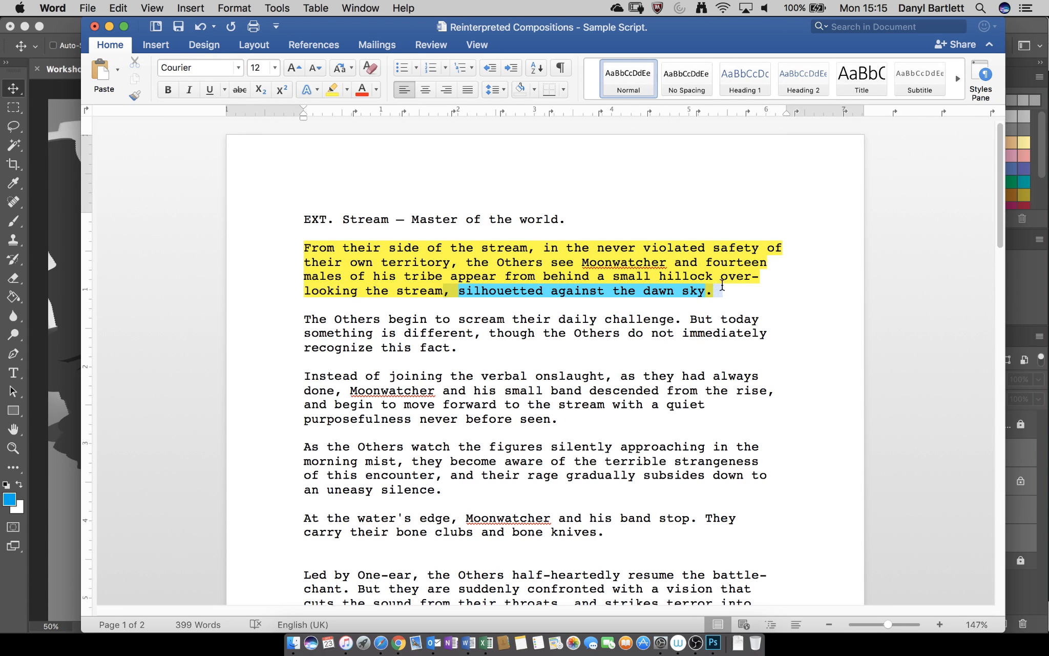
click(324, 95)
key(Left)
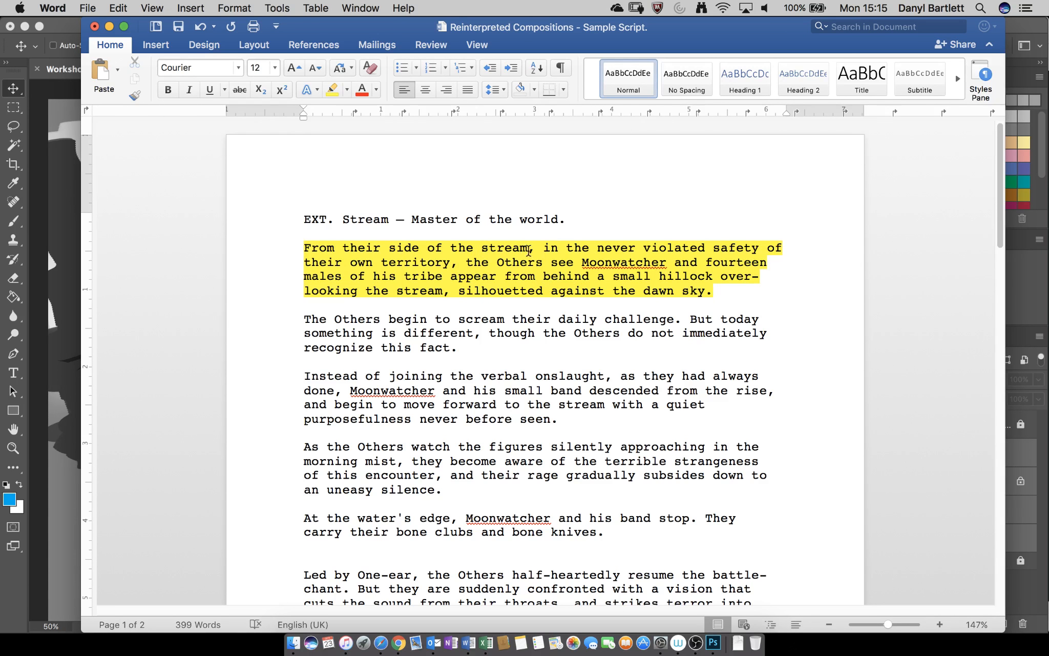
Step: Highlight the opening words "From their side of the stream," in green
drag(543, 249, 304, 248)
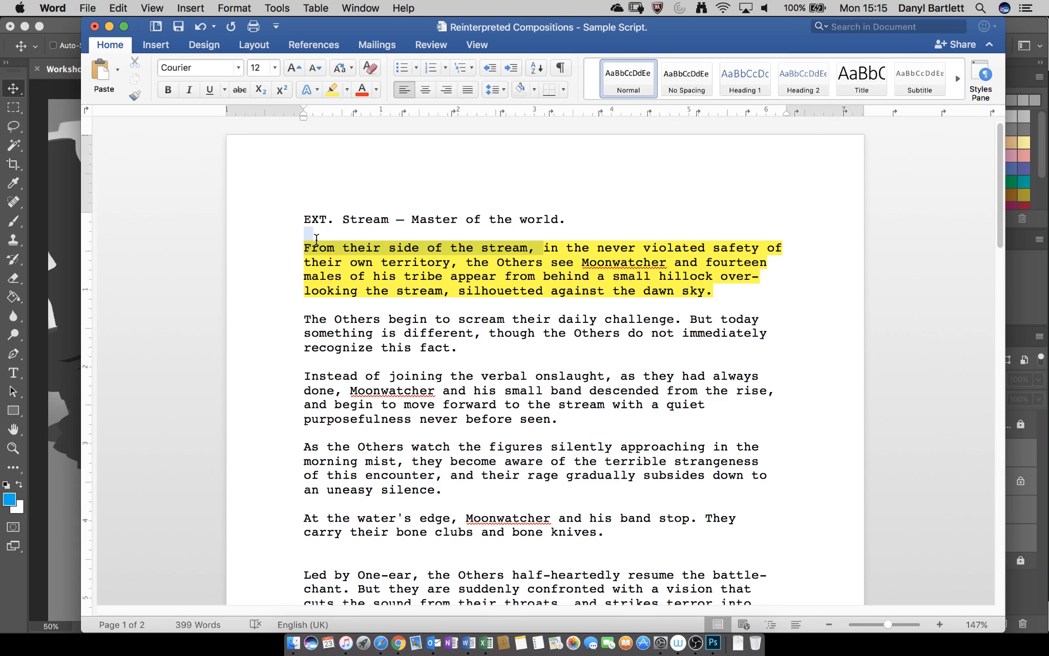
click(346, 90)
click(359, 135)
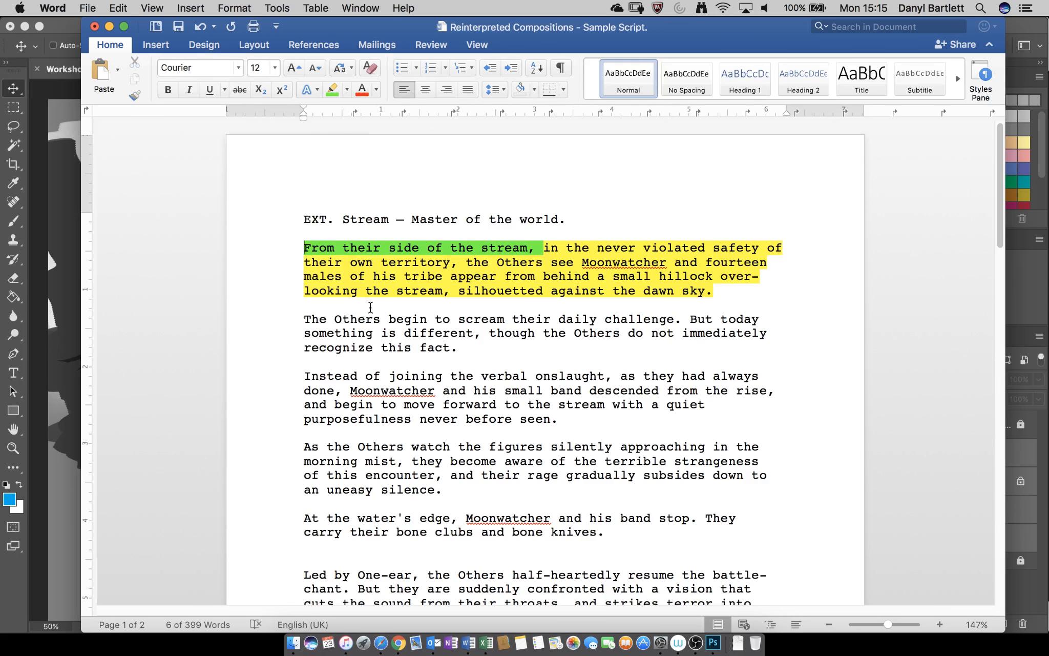
click(370, 308)
Step: Review the remaining highlighted passages through to the end of the script
scroll(422, 551, down, 10)
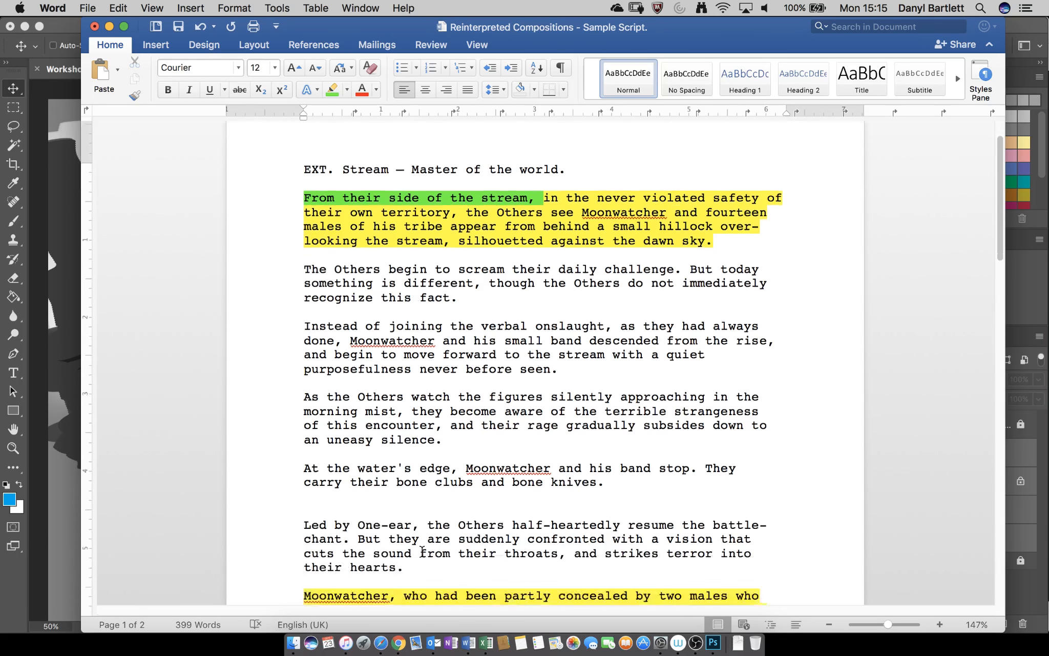
scroll(422, 551, down, 15)
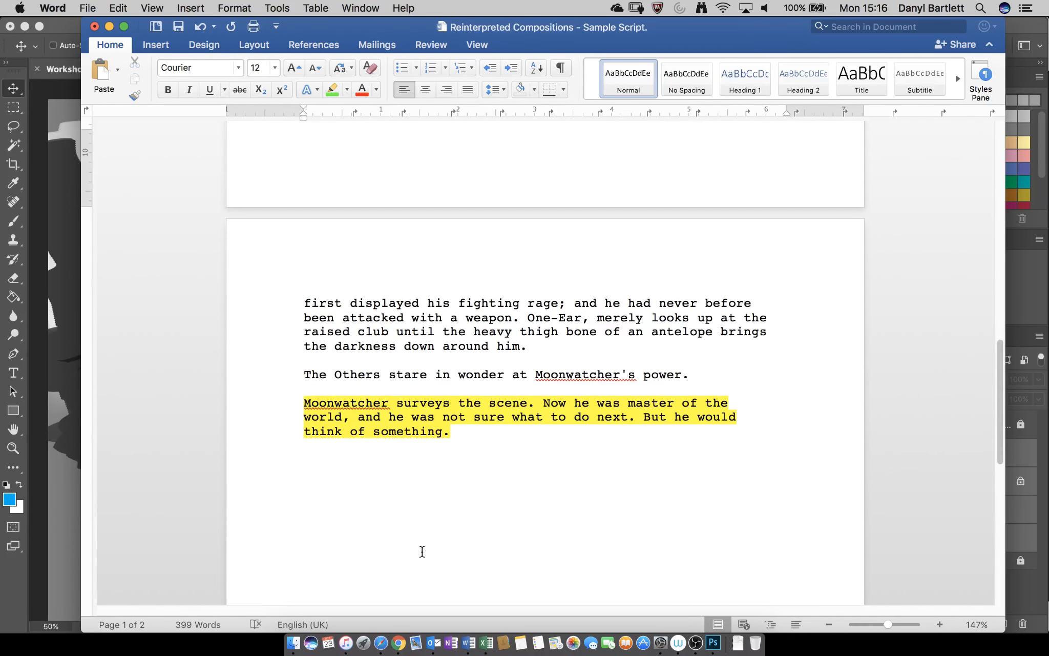
scroll(422, 551, up, 4)
scroll(422, 552, up, 15)
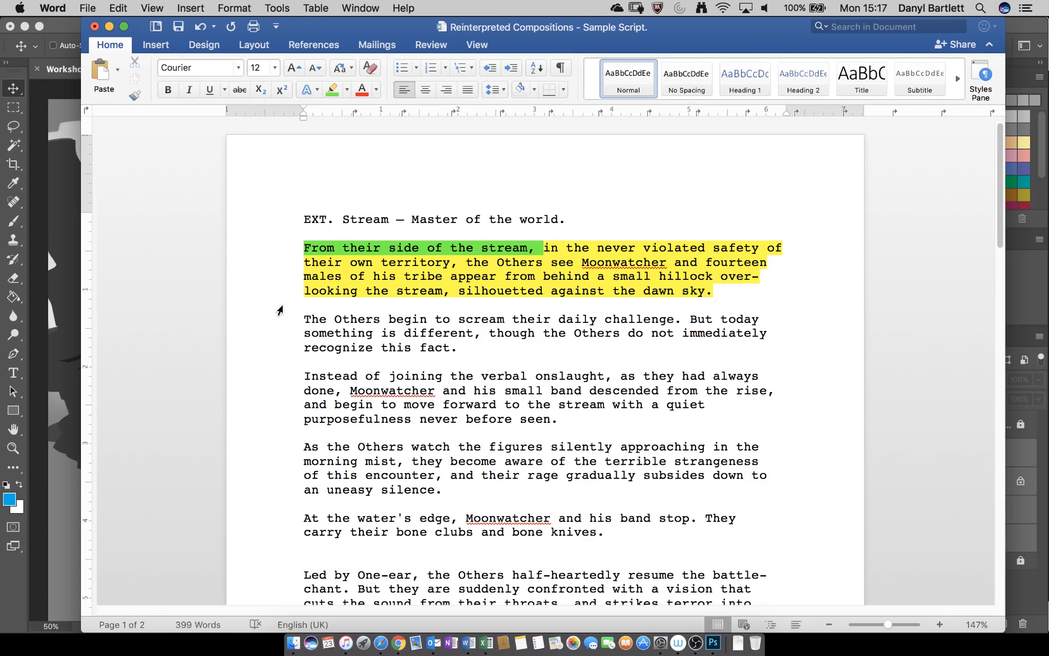
Step: Switch back to Photoshop and add a new layer directly above the water layer
key(super+Tab)
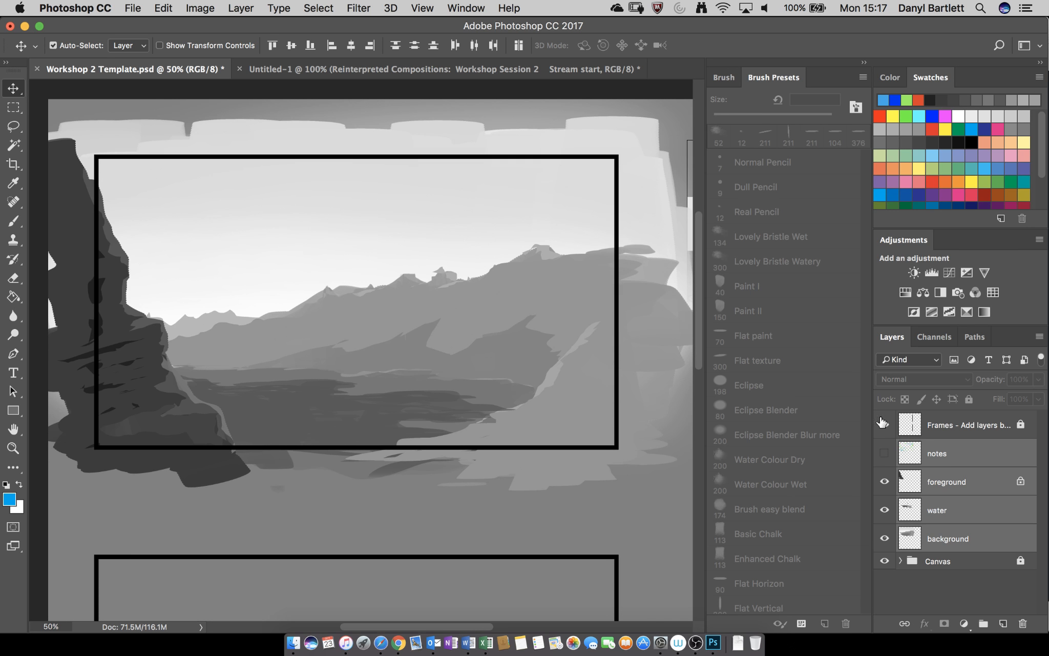
click(948, 587)
click(957, 509)
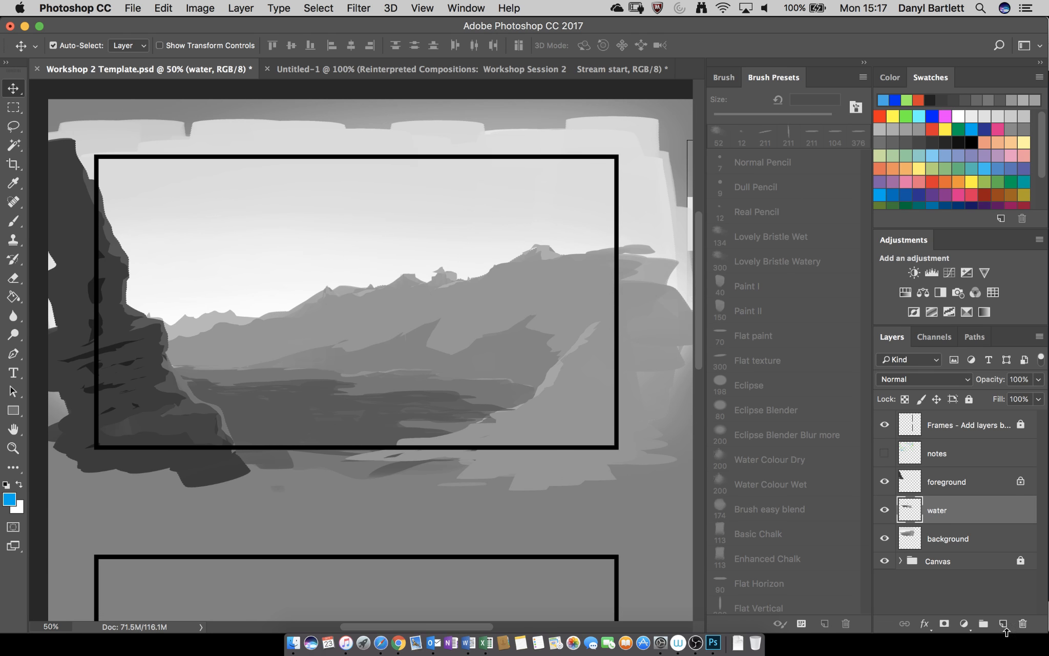
click(1003, 623)
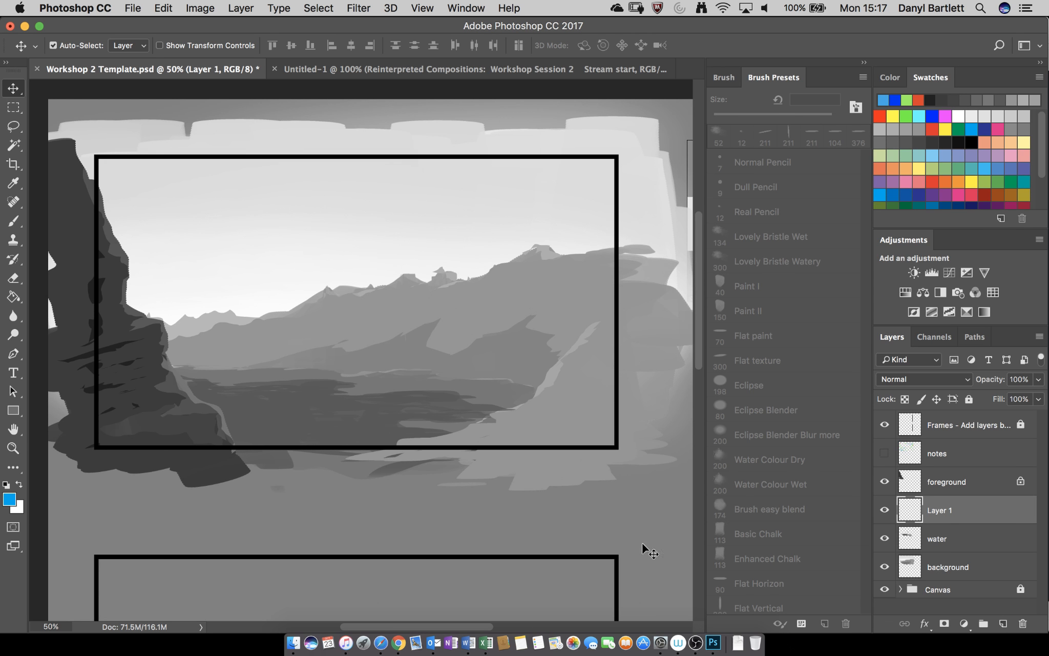
Step: Rename the new layer "The Others" and save the document
double_click(939, 512)
key(BackSpace)
text(The Ohe)
key(BackSpace)
key(BackSpace)
text(thers)
key(Return)
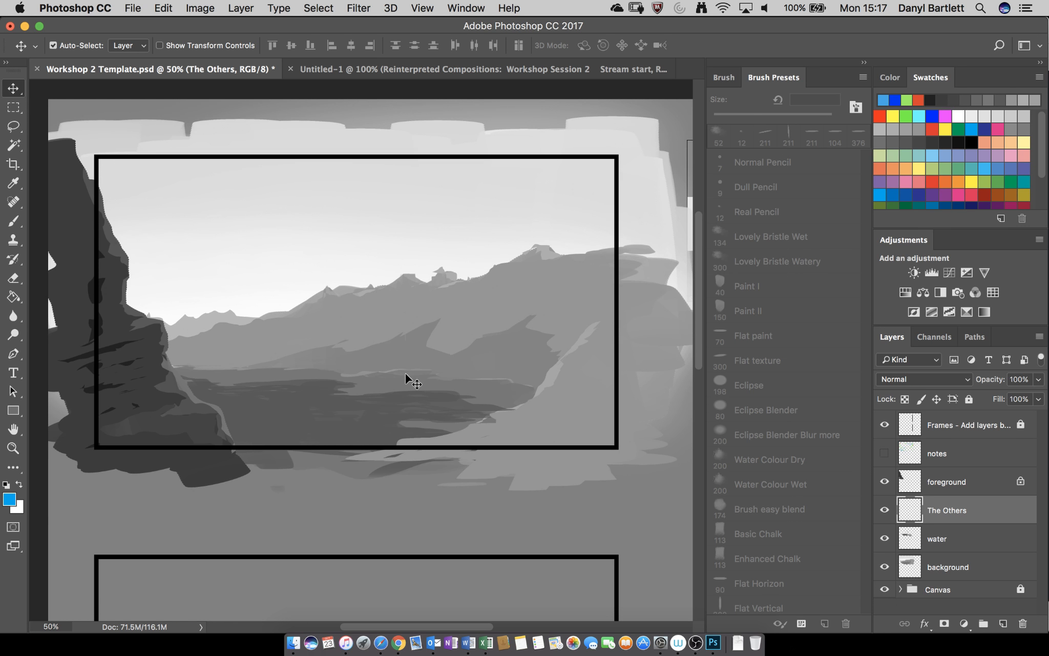
key(super+s)
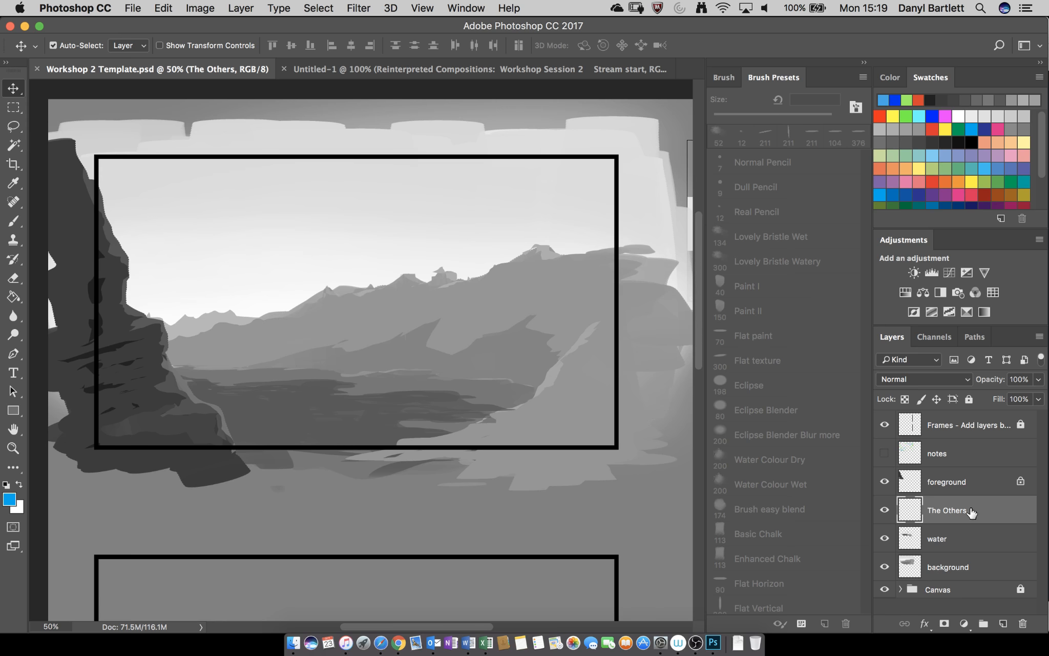
Step: Activate the Brush tool with the Paint I preset
key(b)
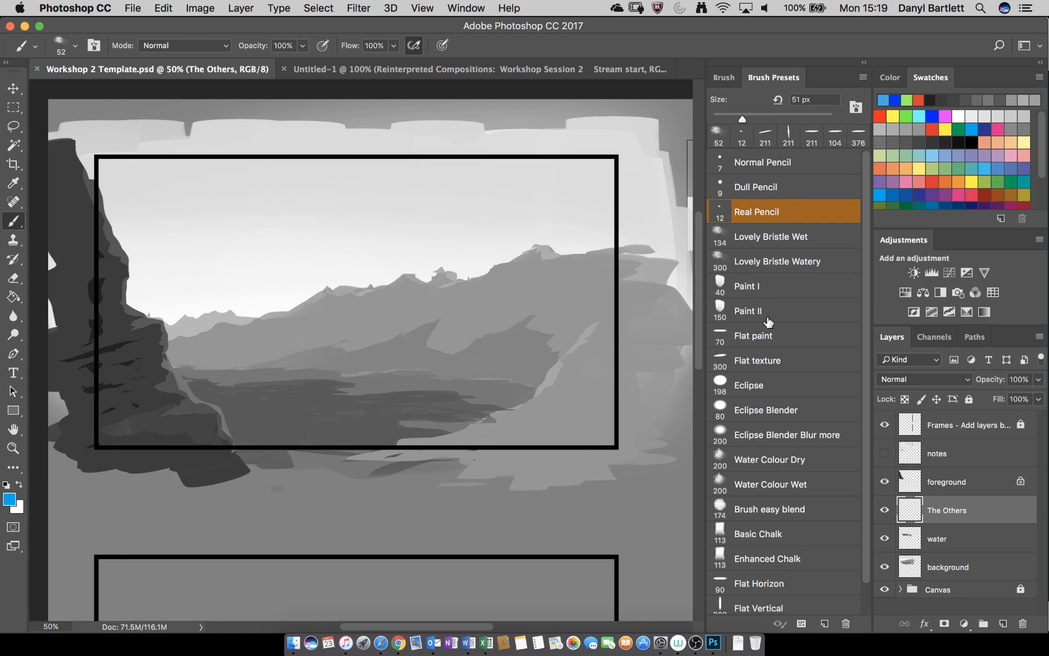
click(768, 289)
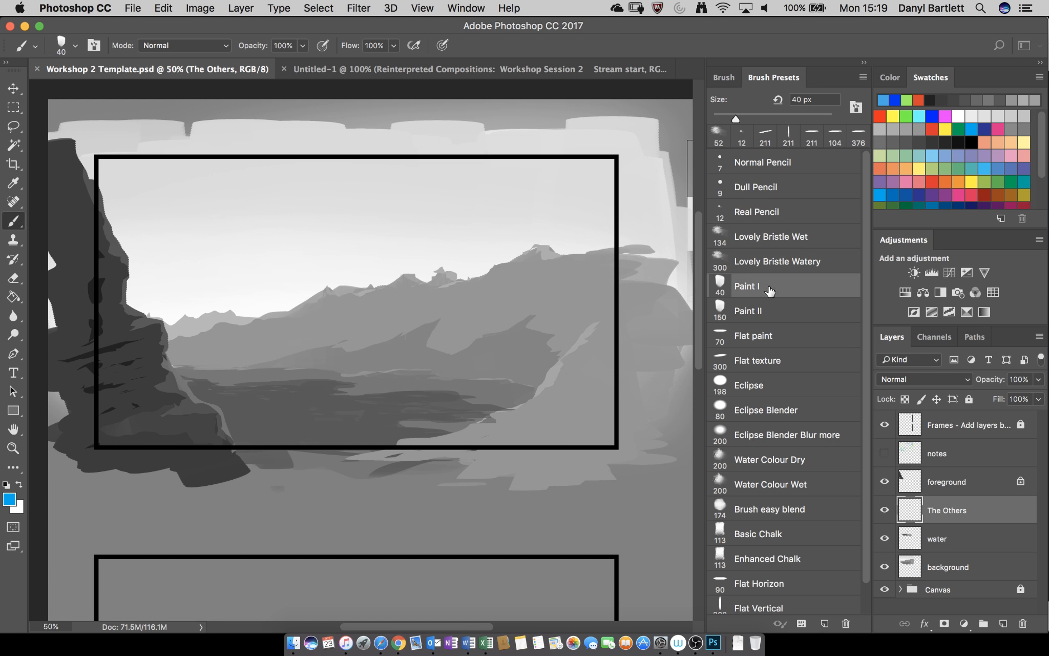
mouse_move(504, 305)
mouse_down()
mouse_move(483, 339)
mouse_move(498, 313)
mouse_up()
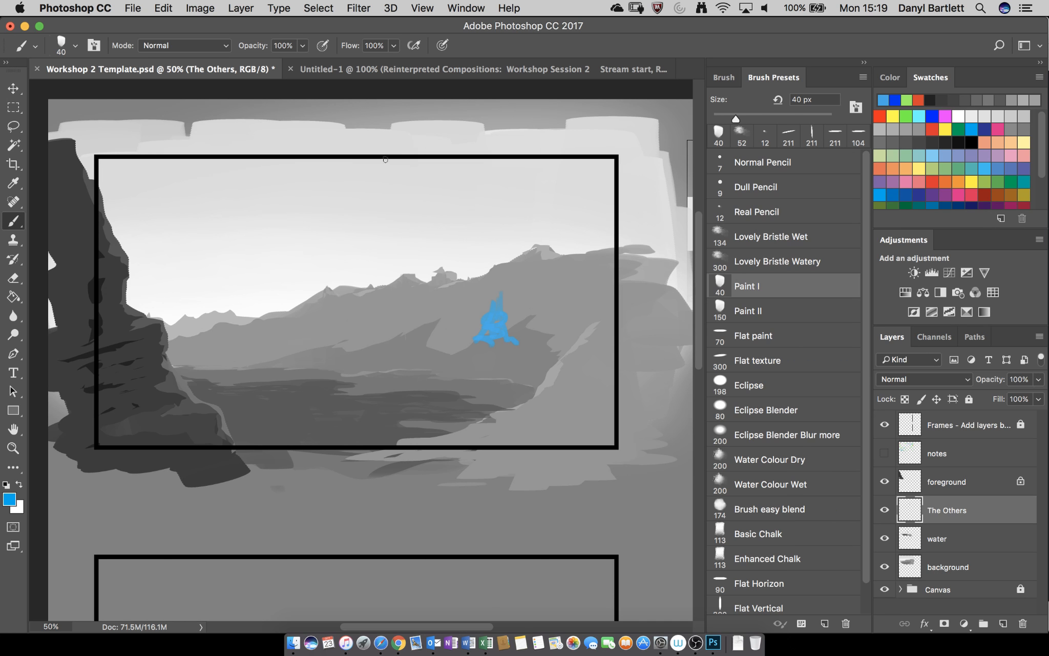
key(super+alt+z)
key(super+alt+z)
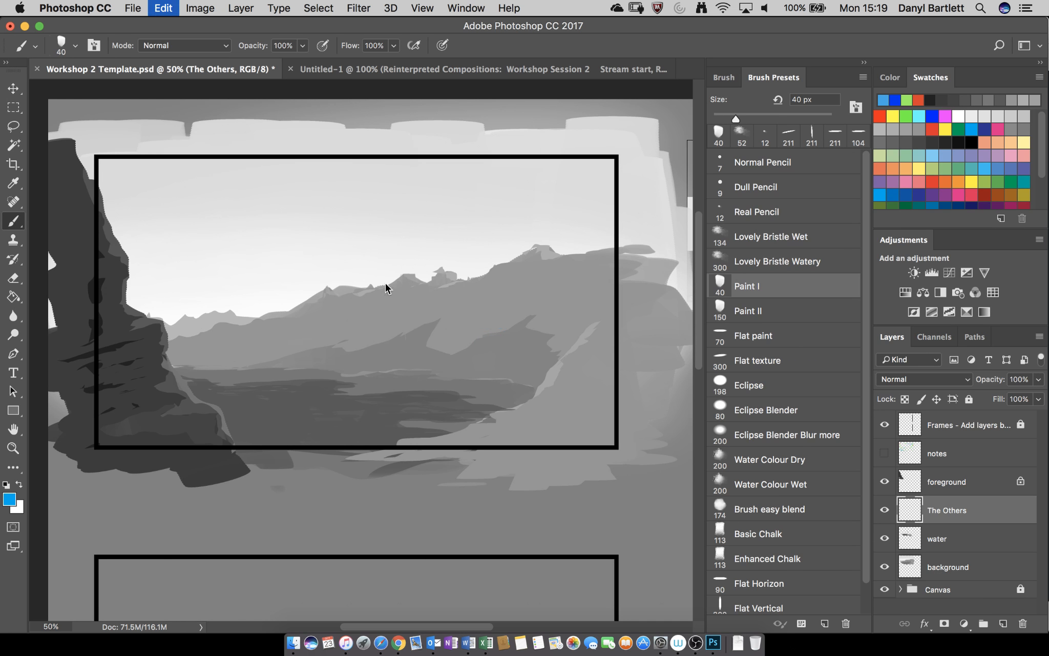
Step: Show the colour slider and sample the darkest swatch of the grey value chart beside the frame as the brush colour
click(887, 77)
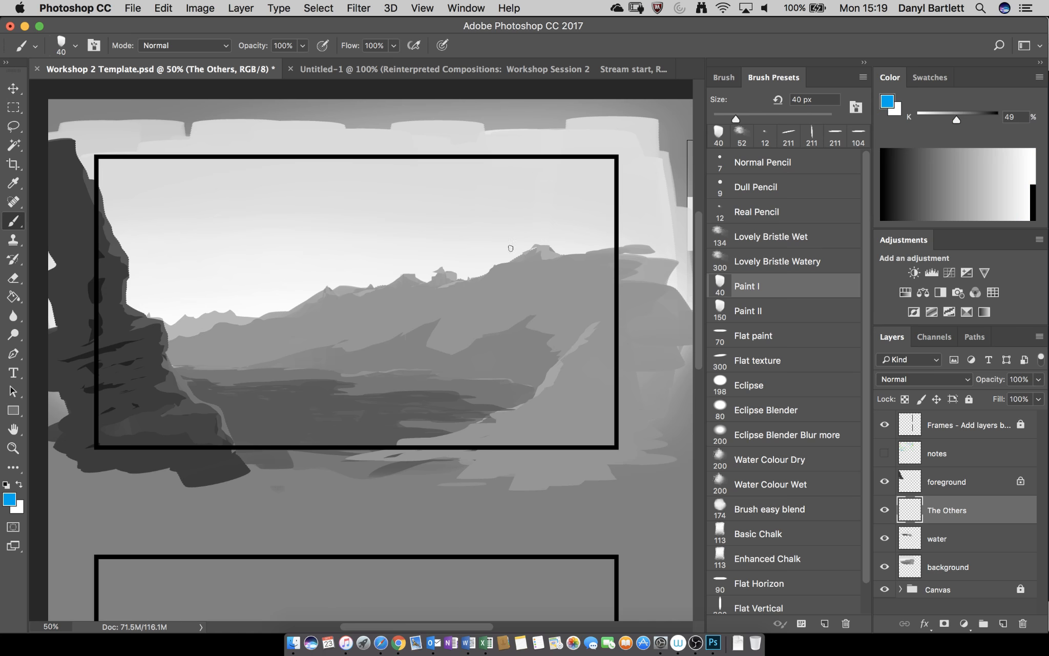
mouse_move(372, 337)
mouse_down()
mouse_move(345, 351)
mouse_move(135, 358)
mouse_move(415, 253)
mouse_move(784, 187)
mouse_up()
mouse_move(462, 266)
mouse_down()
mouse_move(402, 295)
mouse_move(54, 379)
mouse_up()
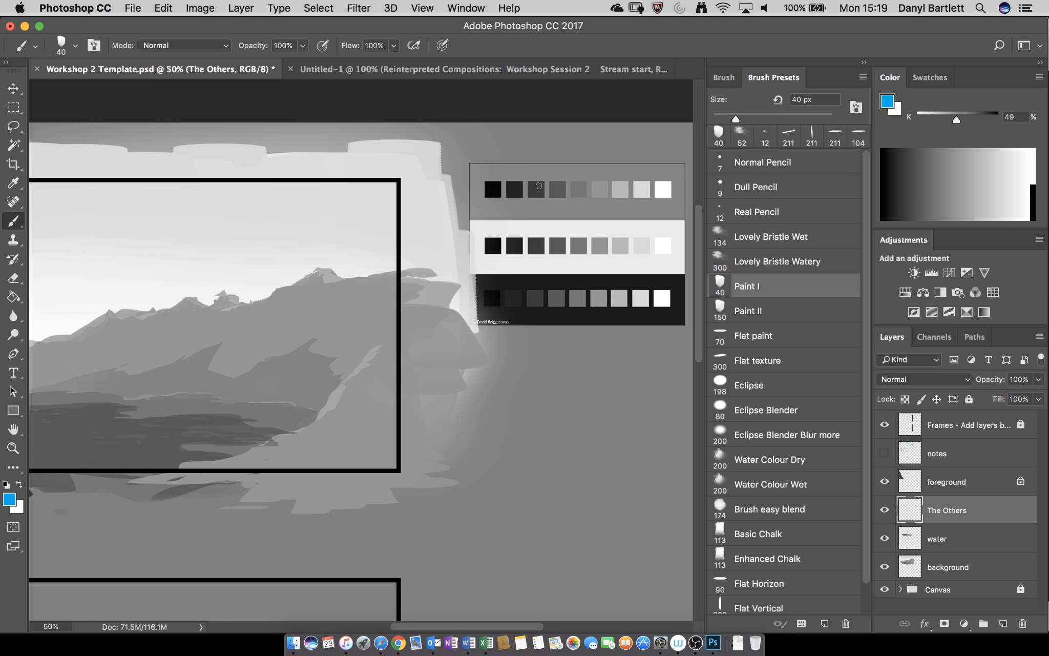
key(i)
click(500, 189)
key(b)
mouse_move(417, 239)
mouse_down()
mouse_move(445, 217)
mouse_move(337, 325)
mouse_move(187, 325)
mouse_move(241, 301)
mouse_move(265, 274)
mouse_move(271, 291)
mouse_move(286, 289)
mouse_move(316, 227)
mouse_move(309, 256)
mouse_up()
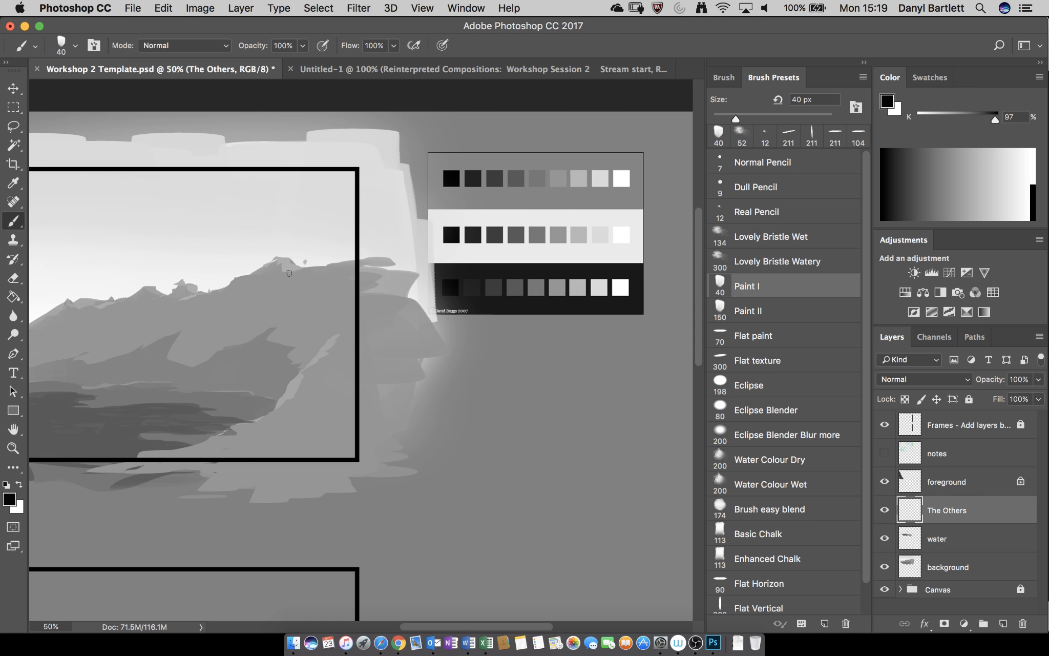
scroll(157, 331, left, 8)
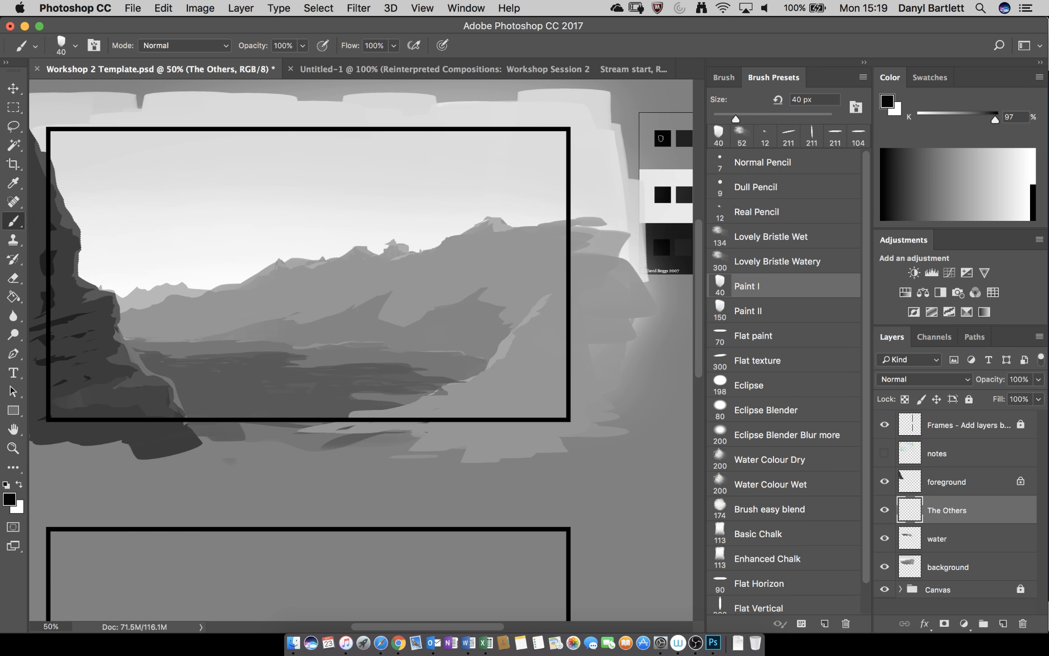
key(i)
key(alt)
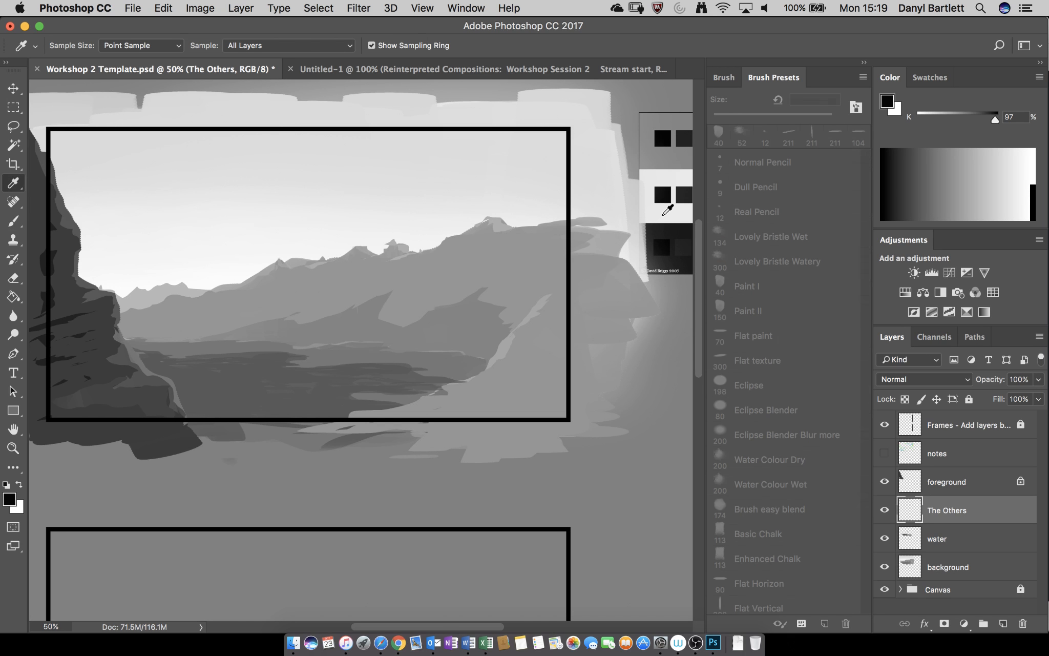
key(b)
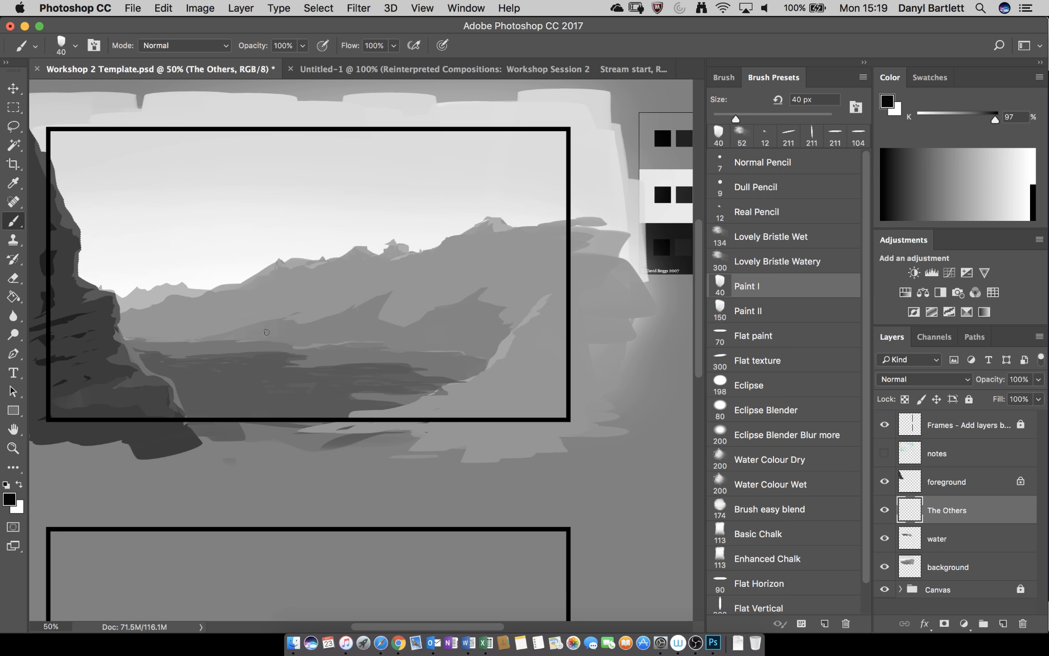
Step: Enlarge the Paint I brush to 123 px and flatten its tip into a wide oval, undoing the stray dab
drag(266, 332, 276, 335)
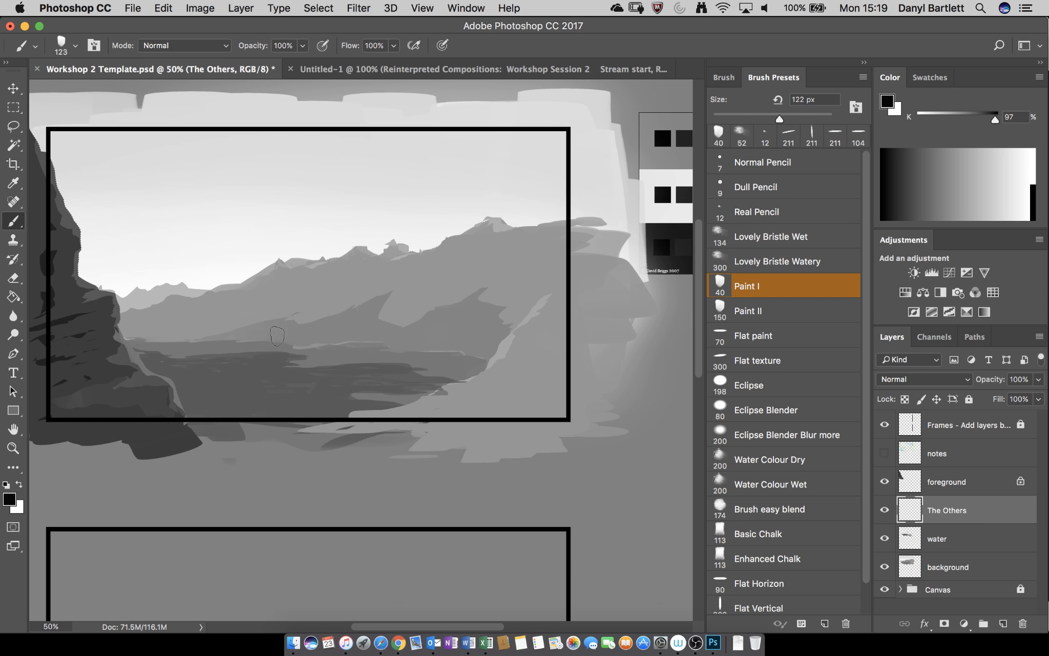
right_click(287, 333)
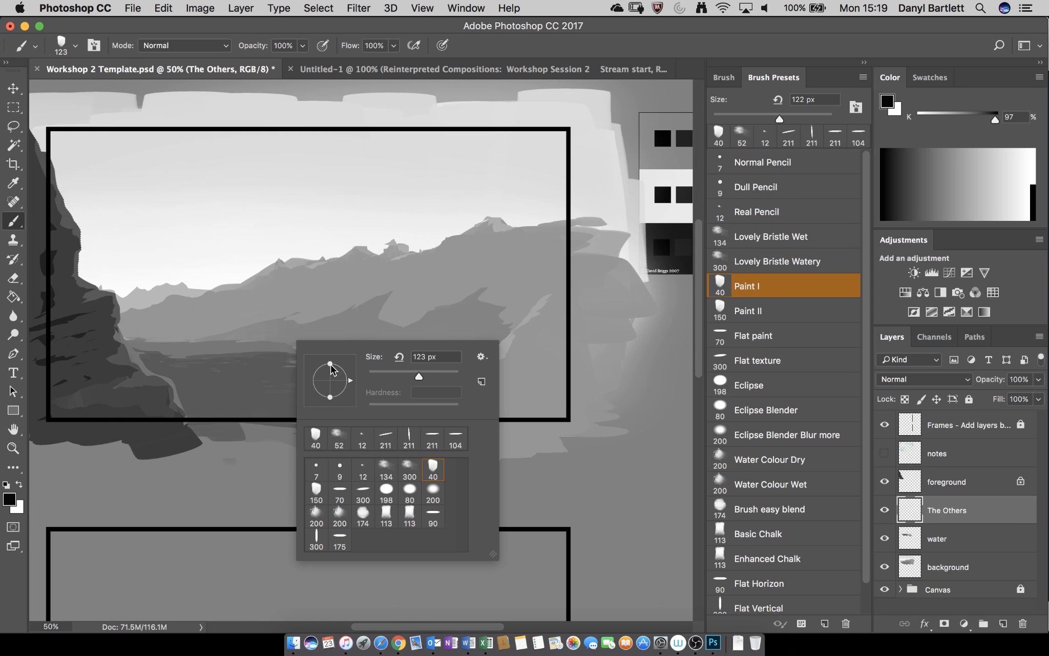
drag(330, 364, 330, 373)
click(168, 307)
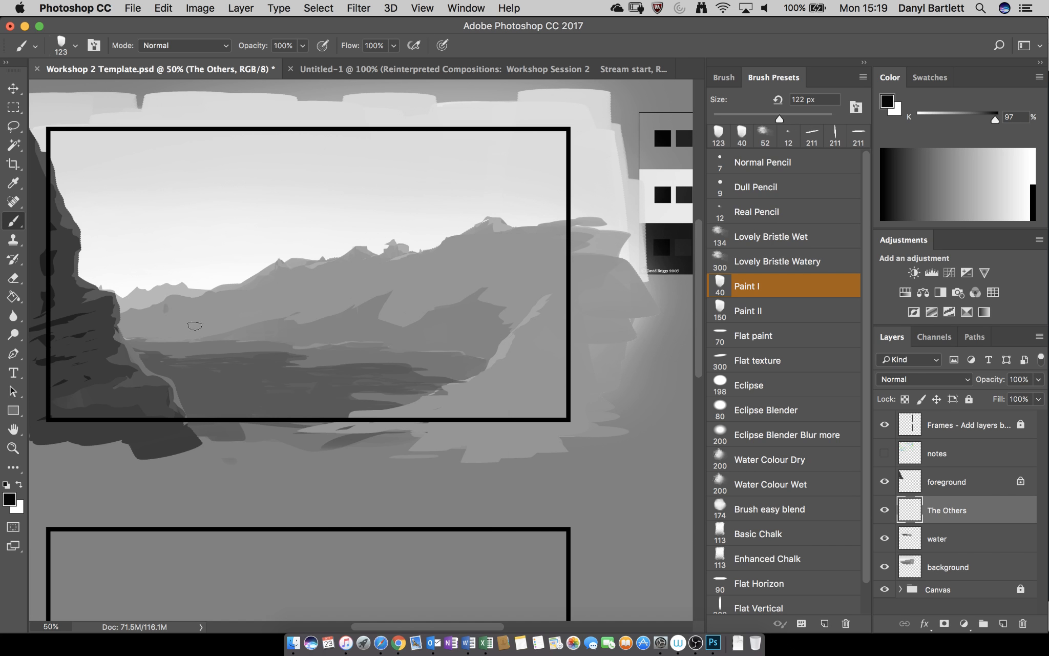
key(super+z)
drag(186, 324, 201, 326)
mouse_move(327, 318)
mouse_down()
mouse_move(325, 307)
mouse_move(305, 322)
mouse_move(352, 326)
mouse_move(315, 322)
mouse_move(342, 326)
mouse_move(310, 333)
mouse_move(335, 339)
mouse_move(315, 348)
mouse_up()
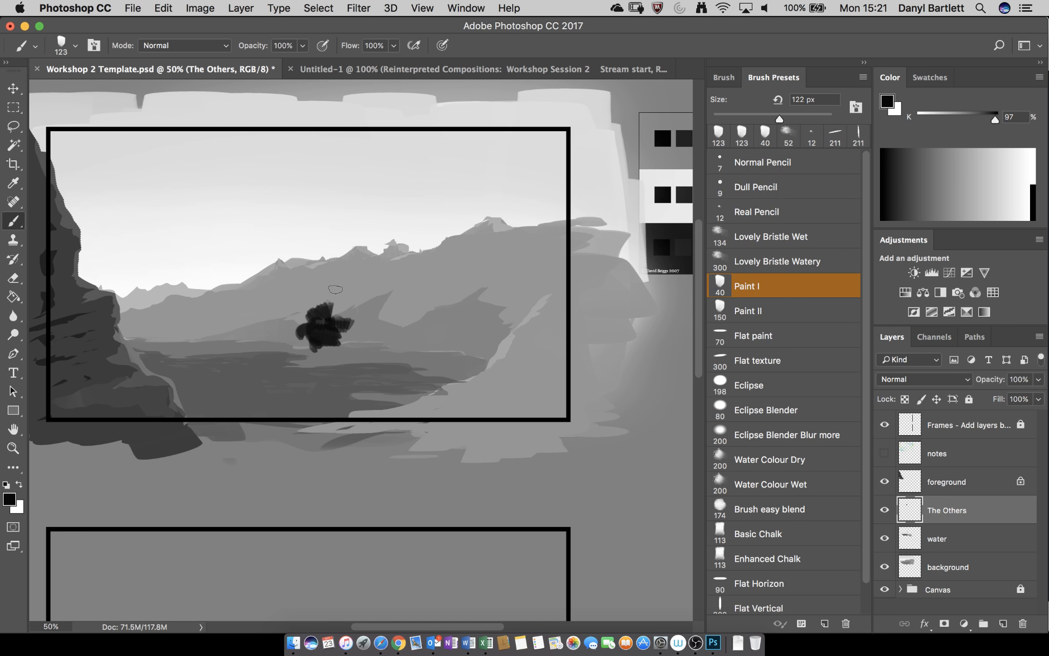
key(super+z)
key(super+alt+z)
key(super+alt+z)
key(super+alt+z)
key(super+alt+z)
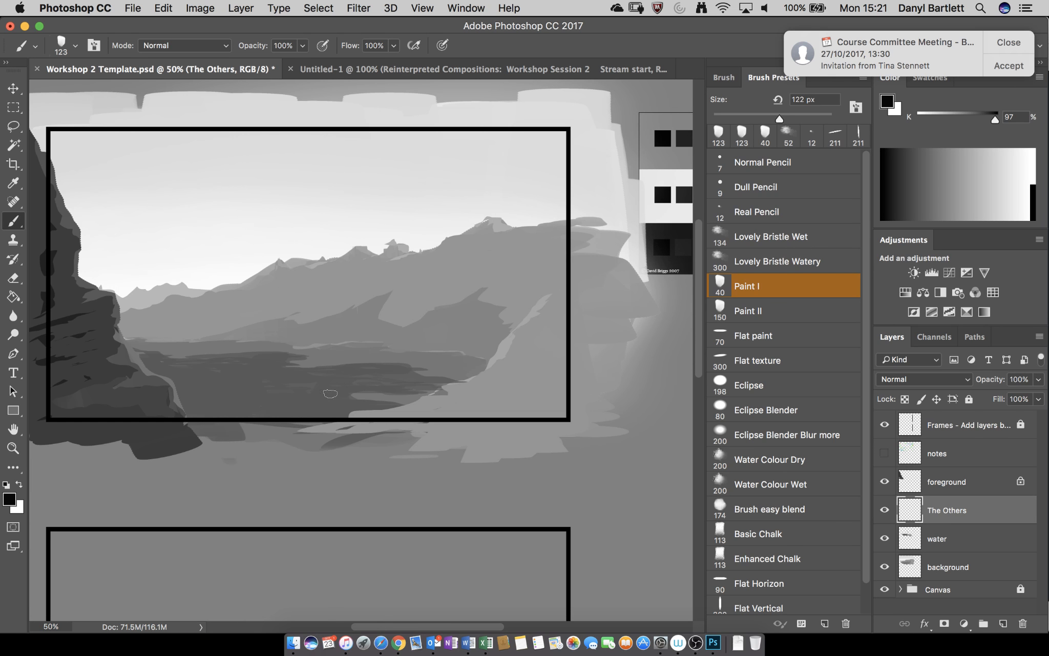
Step: Reduce the brush to 58 px and sketch the outline of a large standing figure with a round head near the frame's right edge
mouse_move(378, 386)
mouse_down()
mouse_move(389, 386)
mouse_move(356, 387)
mouse_up()
mouse_move(509, 187)
mouse_down()
mouse_move(484, 209)
mouse_move(514, 169)
mouse_move(469, 197)
mouse_move(438, 379)
mouse_up()
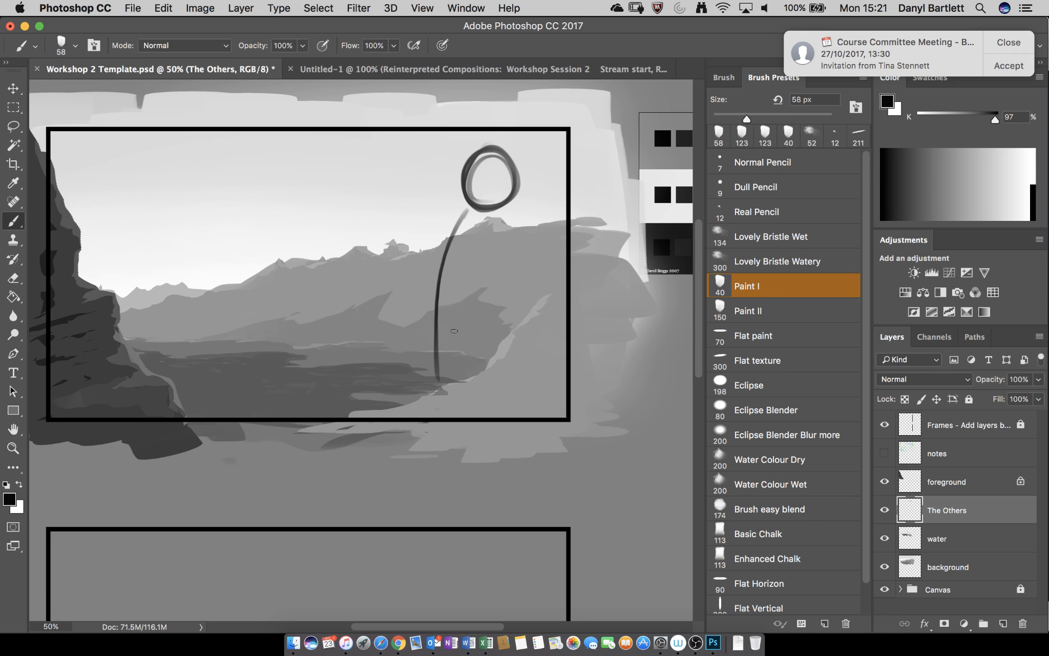
drag(521, 199, 517, 394)
drag(530, 285, 518, 405)
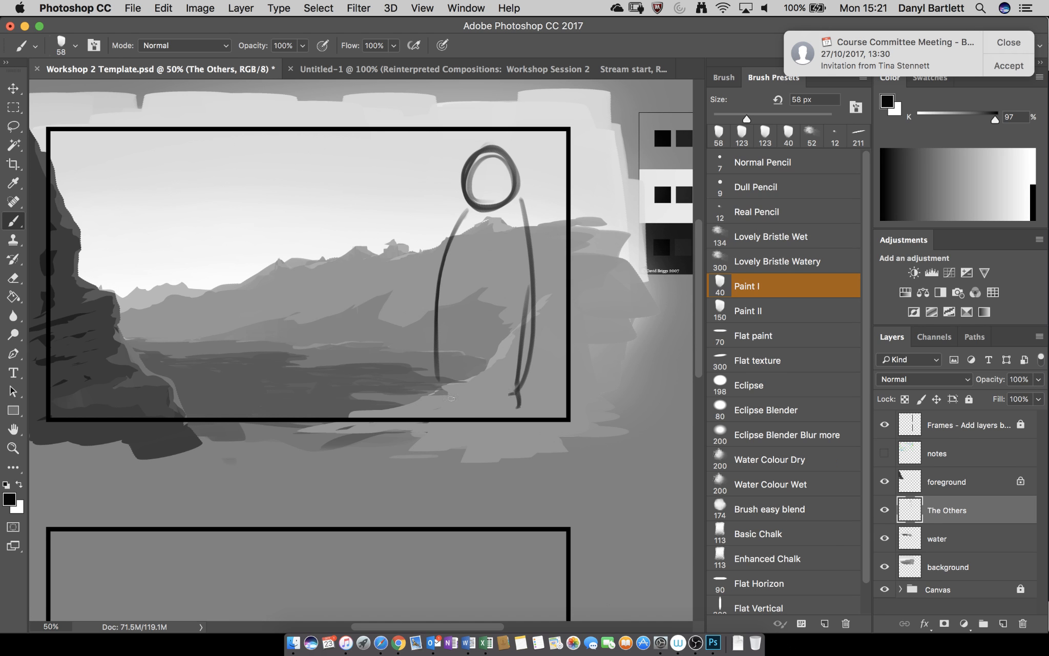
mouse_move(450, 398)
mouse_down()
mouse_move(522, 402)
mouse_move(512, 404)
mouse_up()
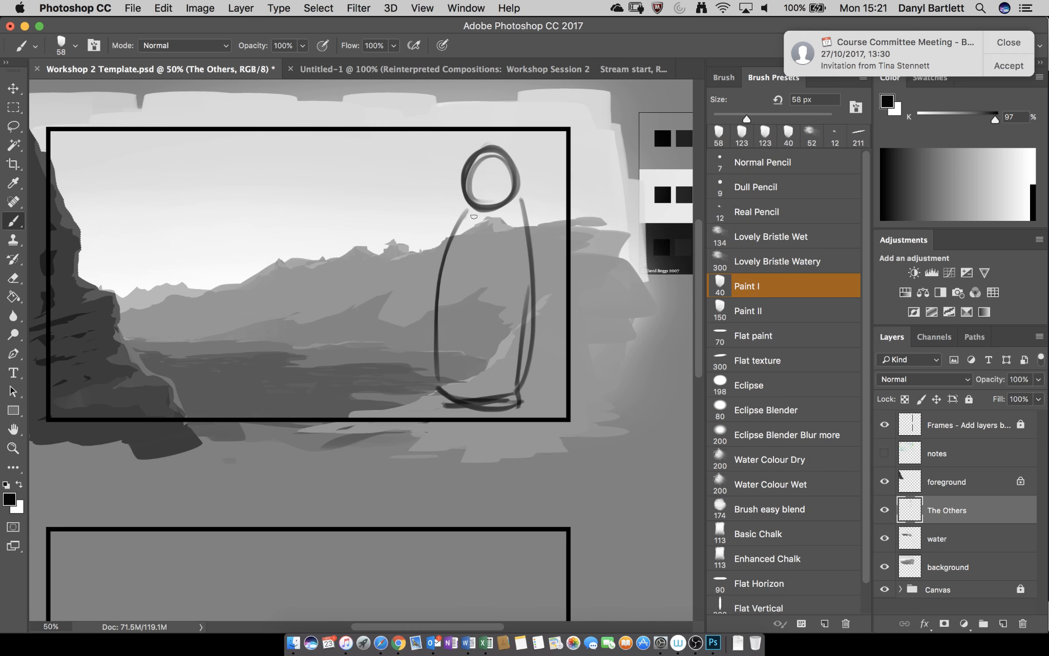
Step: Shade the large figure's body with dark diagonal hatching from the shoulders down to the base
drag(473, 216, 451, 256)
drag(507, 225, 436, 287)
drag(512, 256, 426, 311)
drag(486, 290, 440, 321)
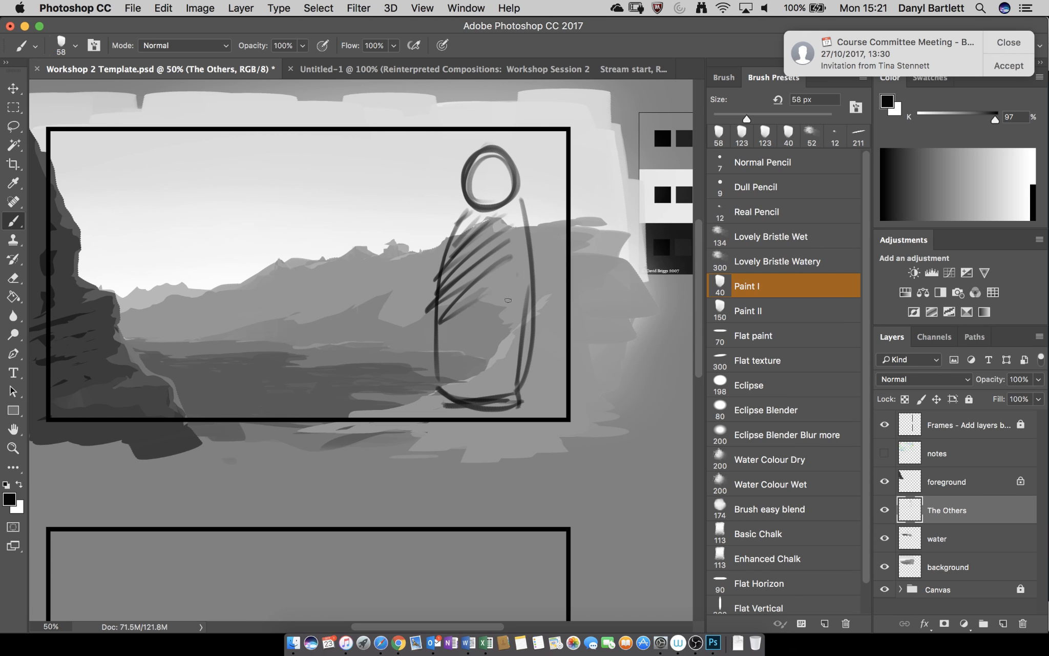
mouse_move(528, 287)
mouse_down()
mouse_move(435, 372)
mouse_move(512, 402)
mouse_move(478, 431)
mouse_move(515, 407)
mouse_move(453, 409)
mouse_up()
Step: Sketch the large figure's arms, hand and back contour, and add a nose and ear to its head
drag(464, 227, 457, 317)
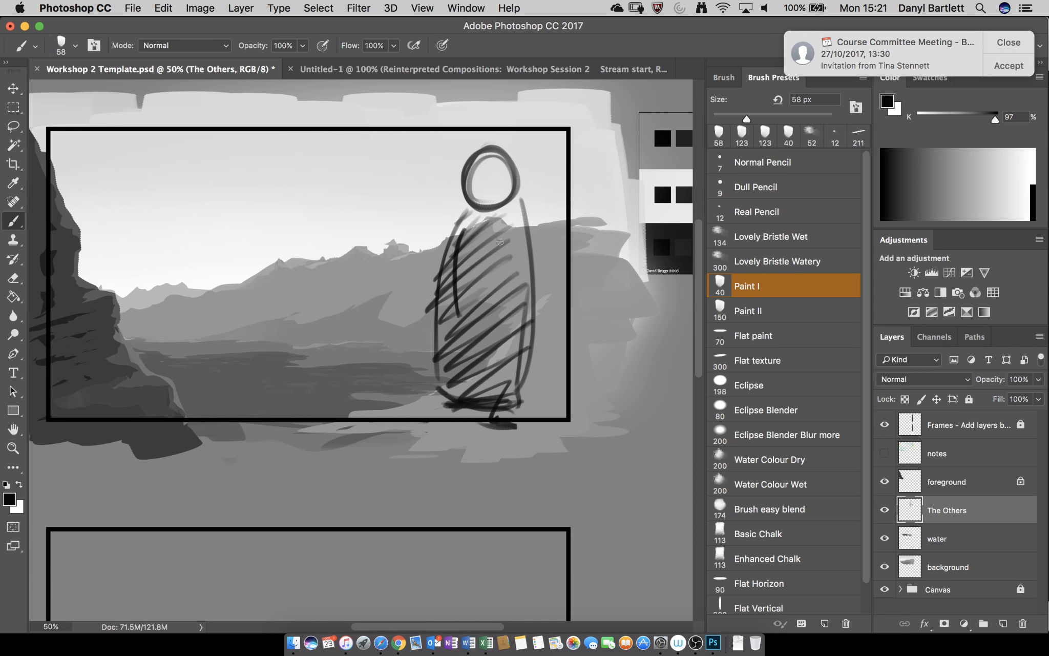
mouse_move(505, 234)
mouse_down()
mouse_move(474, 323)
mouse_move(453, 328)
mouse_up()
drag(470, 214, 456, 223)
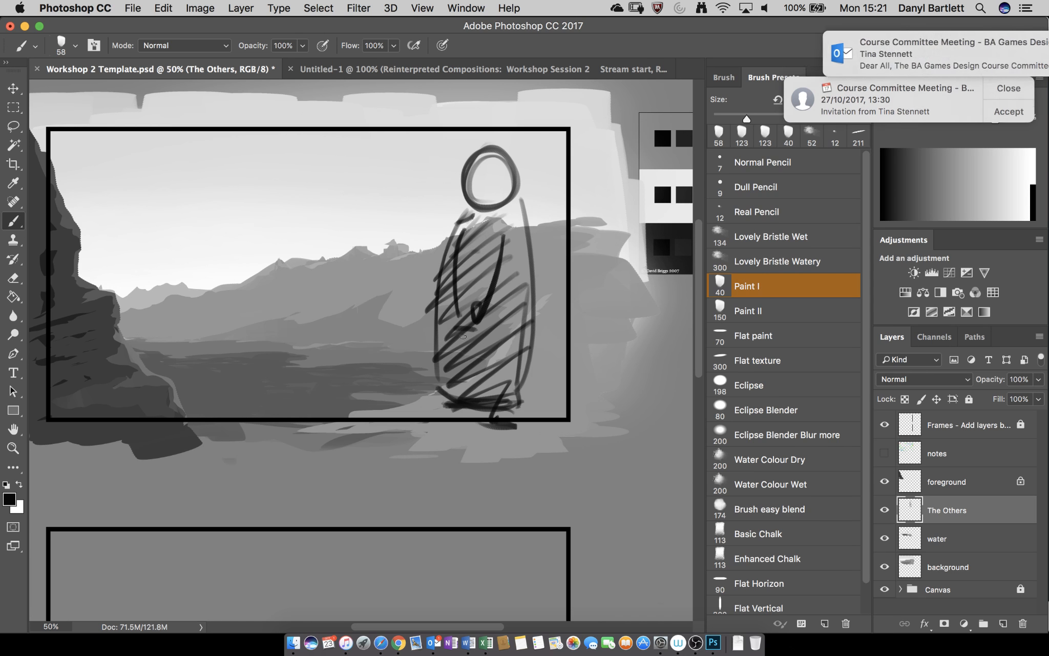
mouse_move(464, 306)
mouse_down()
mouse_move(452, 329)
mouse_move(476, 326)
mouse_move(454, 349)
mouse_up()
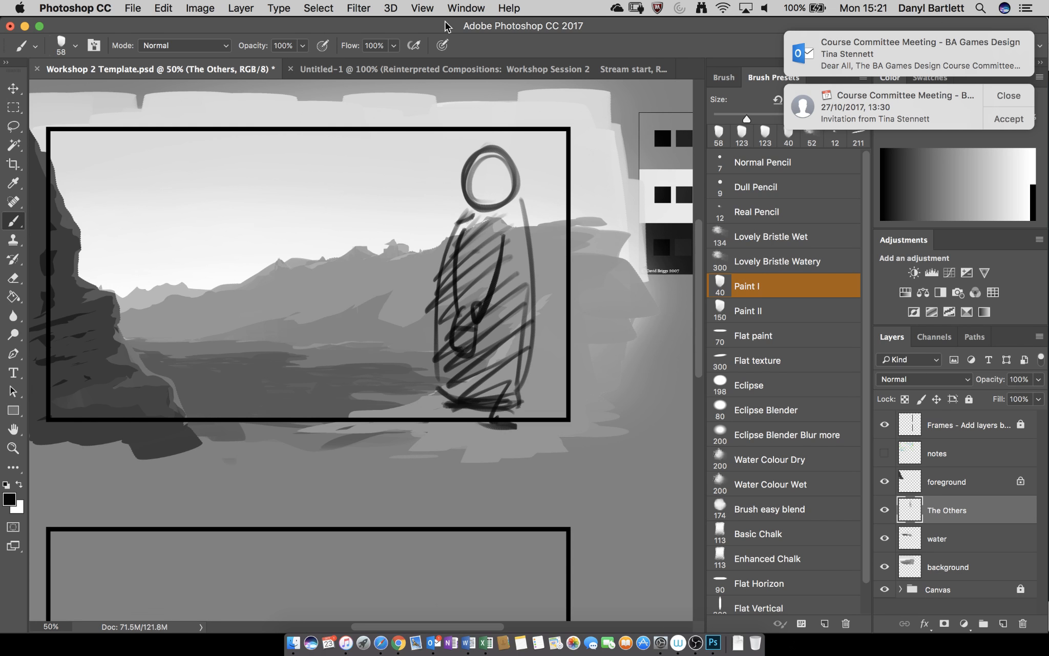
mouse_move(460, 227)
mouse_down()
mouse_move(516, 201)
mouse_move(463, 234)
mouse_move(509, 205)
mouse_move(520, 224)
mouse_move(524, 201)
mouse_move(545, 281)
mouse_up()
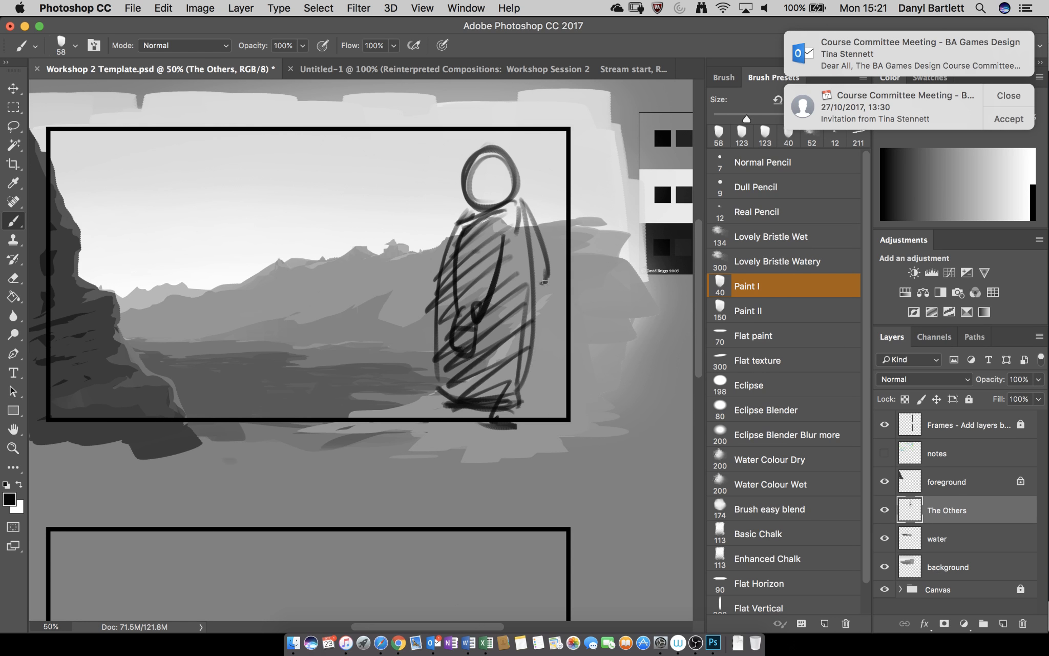
mouse_move(527, 210)
mouse_down()
mouse_move(524, 375)
mouse_move(528, 221)
mouse_move(508, 406)
mouse_move(499, 403)
mouse_up()
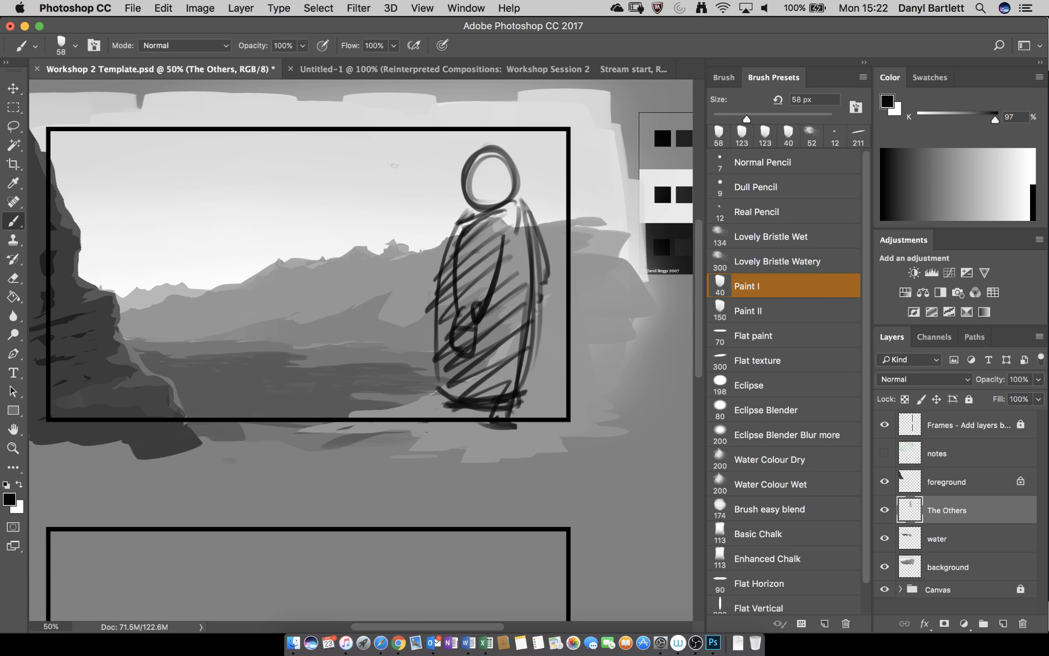
mouse_move(462, 179)
mouse_down()
mouse_move(456, 194)
mouse_move(488, 185)
mouse_up()
Step: Sample white from the value chart and draw a diagonal guide line from the cliff base past the frame's lower-right corner, undoing the first attempt
scroll(500, 307, right, 15)
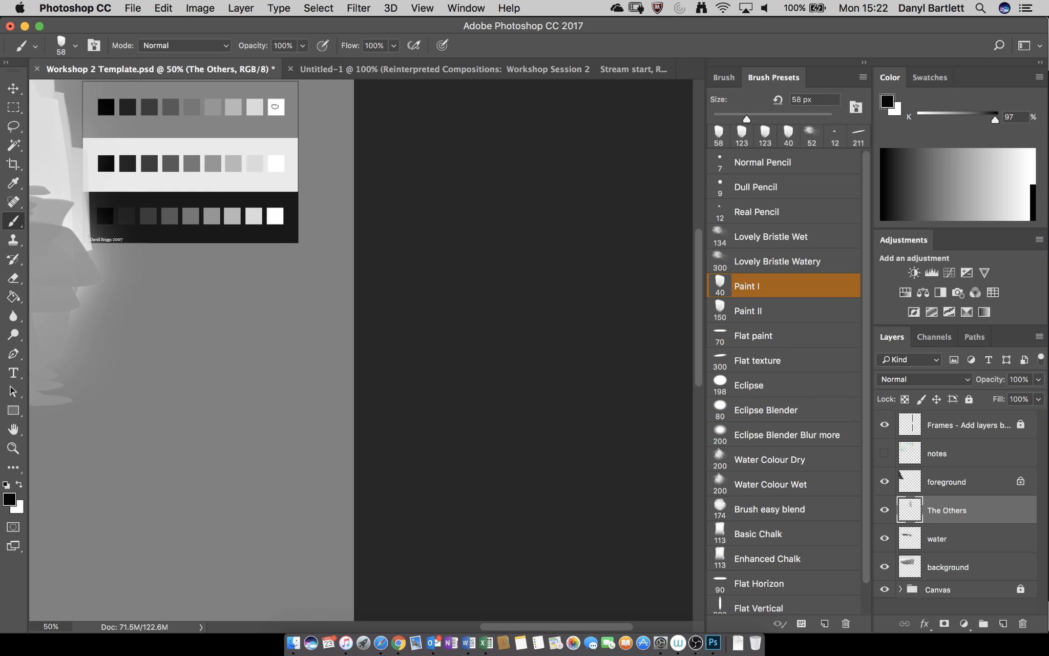
alt+click(275, 106)
mouse_move(115, 330)
mouse_down()
mouse_move(361, 341)
mouse_move(639, 385)
mouse_up()
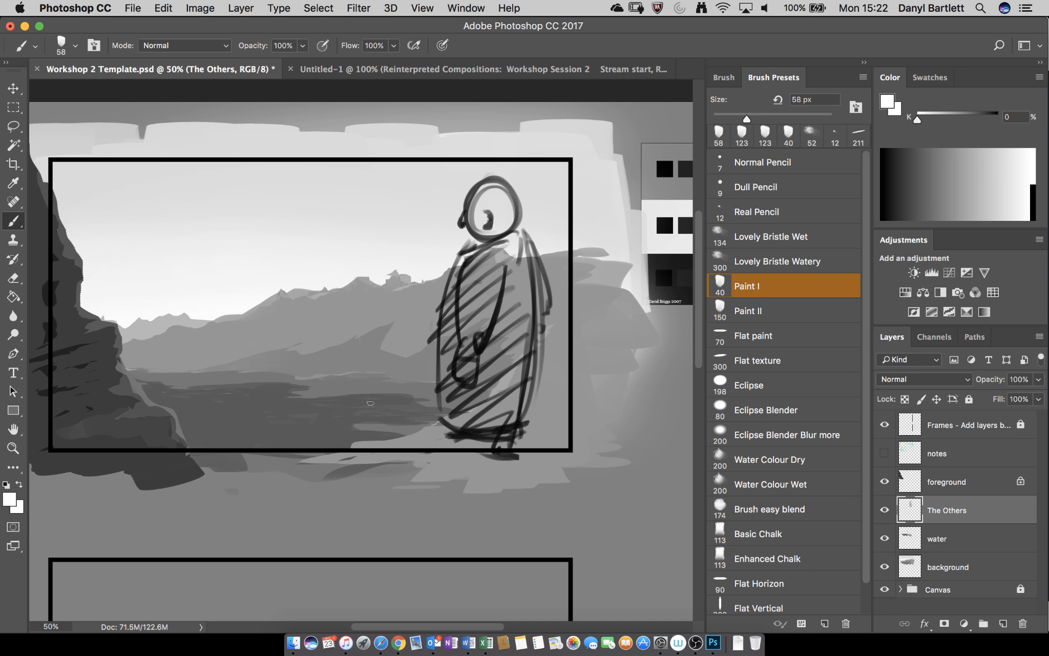
drag(435, 416, 122, 343)
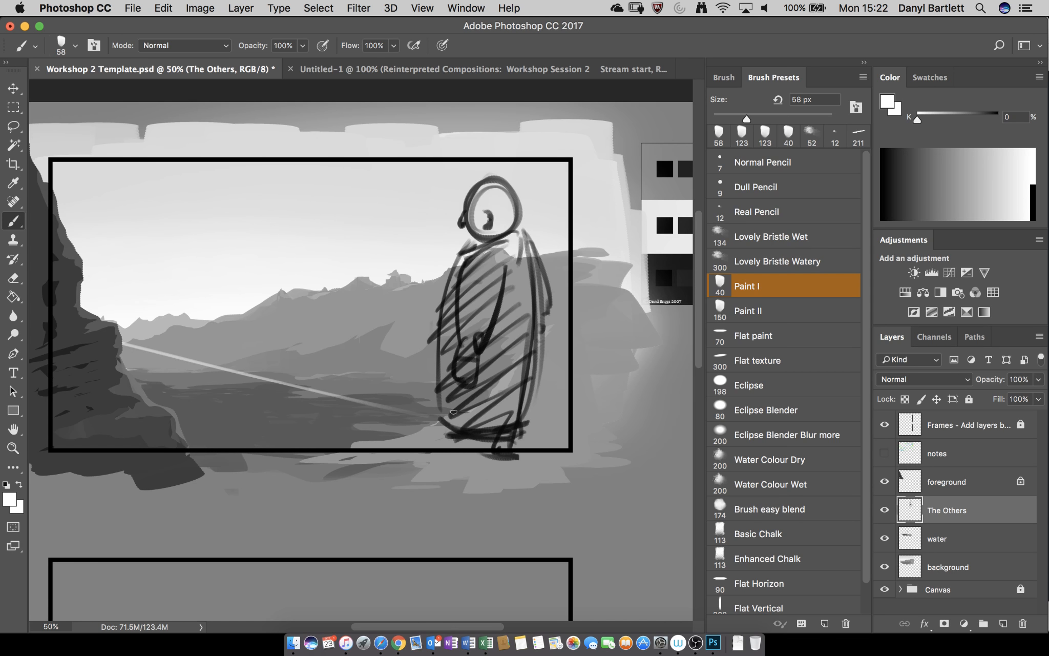
key(super+z)
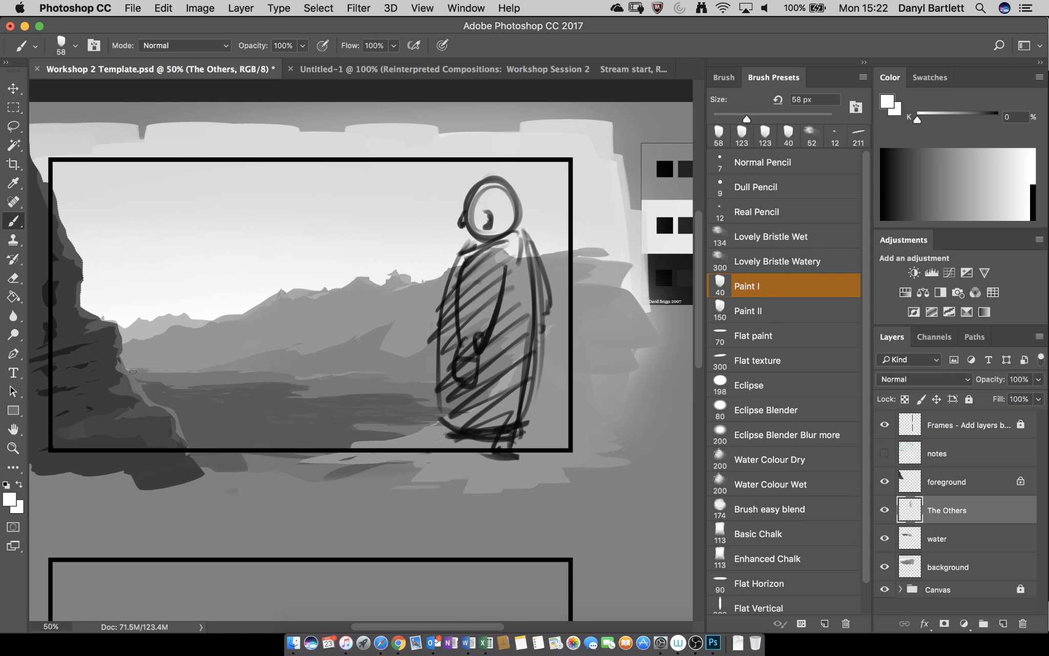
drag(126, 371, 626, 456)
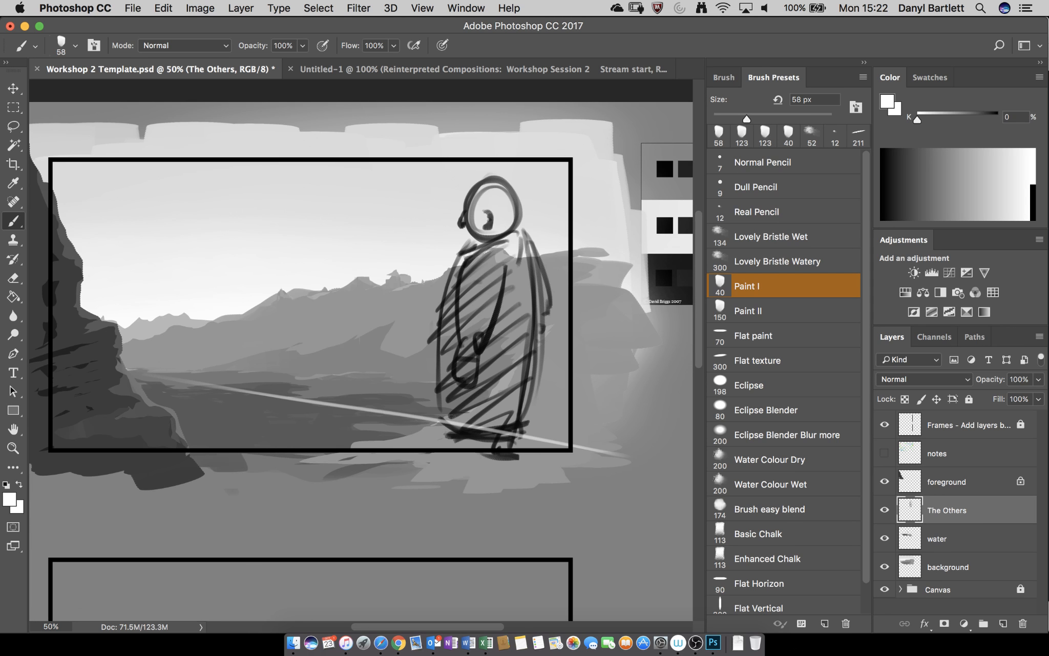
Step: Mark receding positions in white along the guide line and paint a tiny dark figure in the distance using the chart's darkest swatch
drag(451, 416, 389, 431)
mouse_move(341, 397)
mouse_down()
mouse_move(307, 413)
mouse_move(234, 393)
mouse_up()
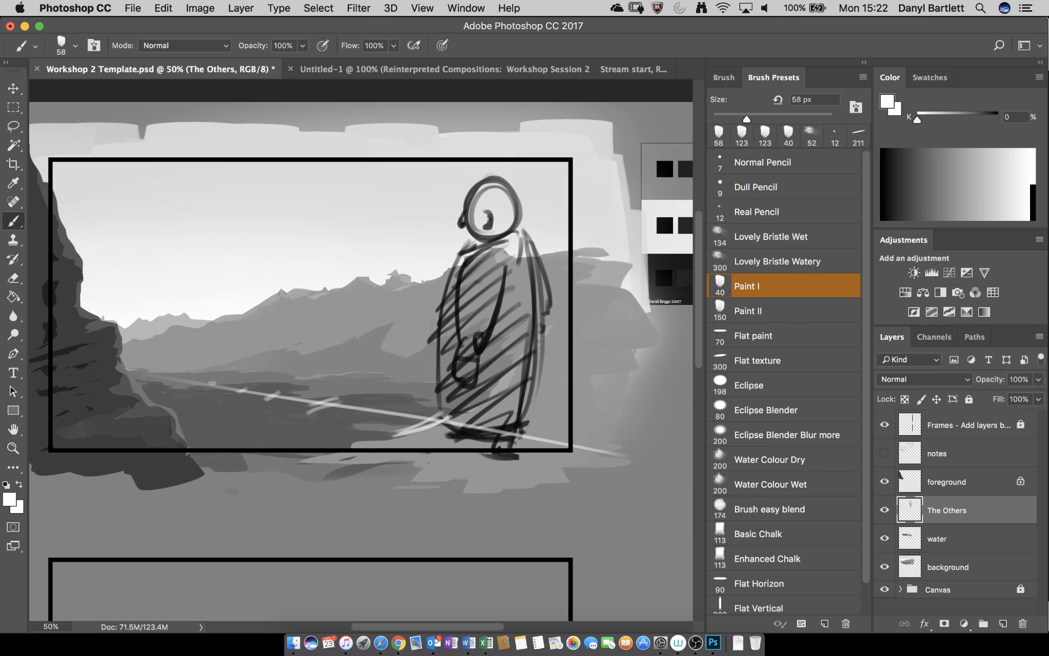
drag(143, 369, 135, 372)
click(153, 372)
alt+click(676, 174)
drag(202, 368, 204, 360)
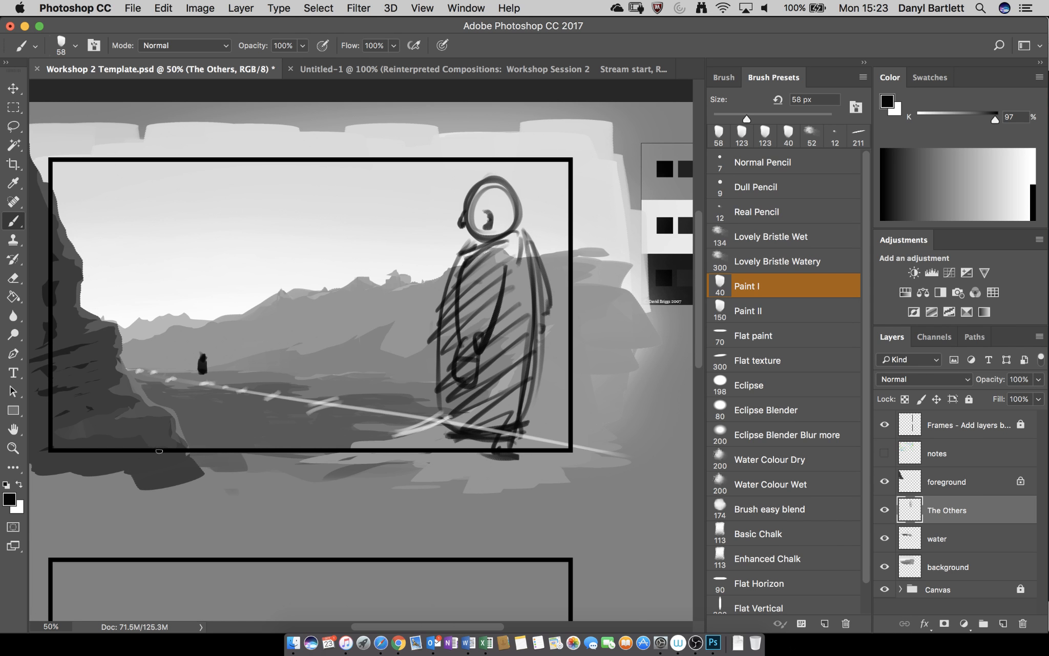
Step: Lasso and delete the large figure, the tiny figure and the guide marks from The Others layer, leaving nothing selected
key(v)
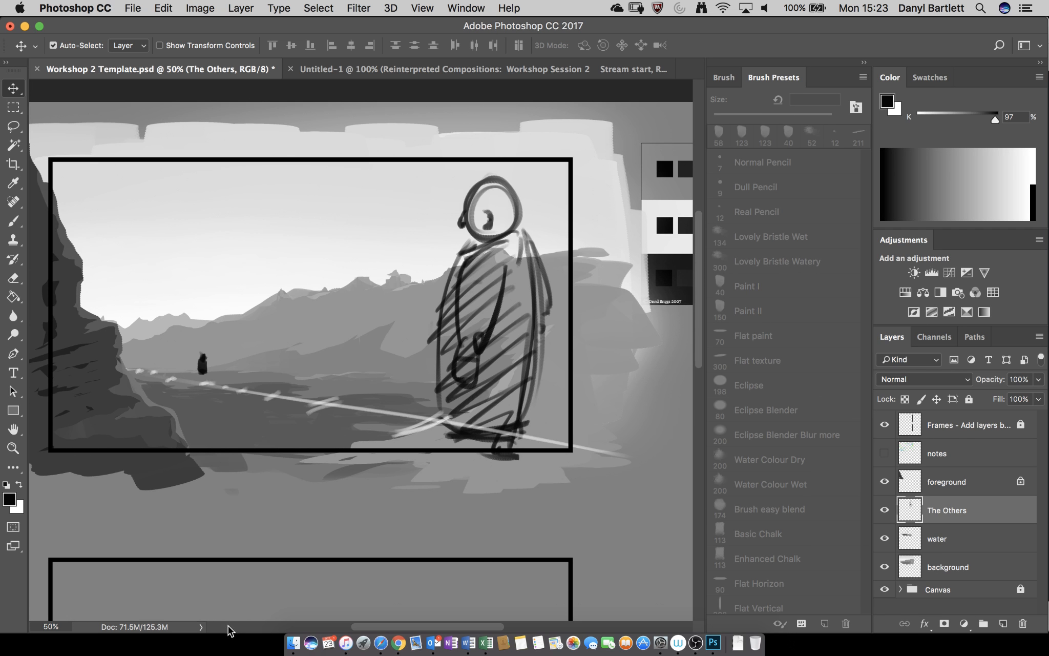
key(l)
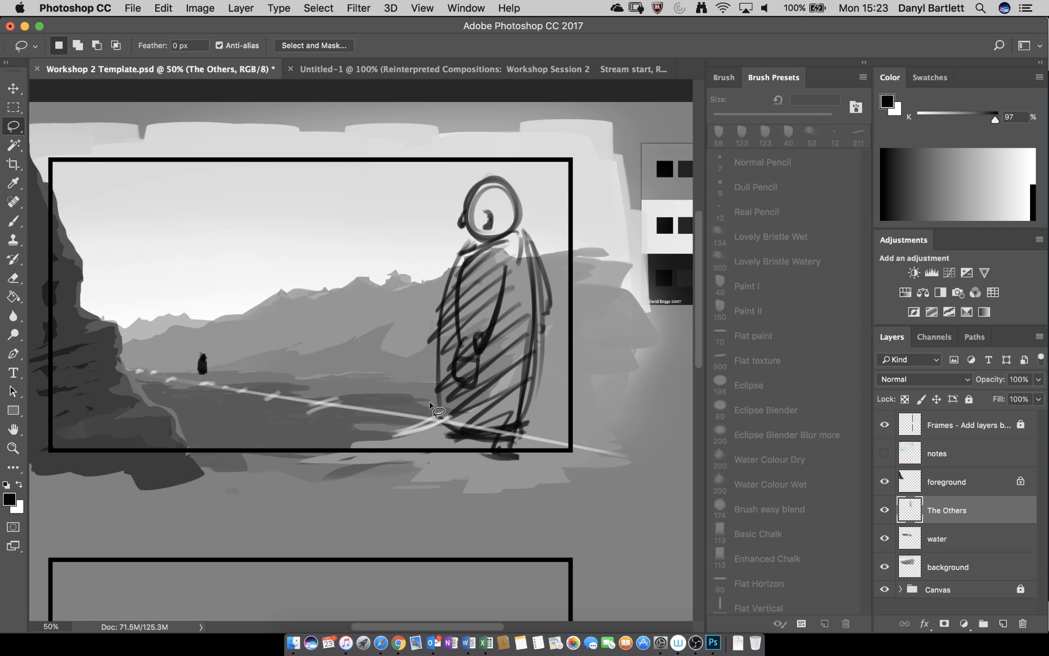
mouse_move(433, 413)
mouse_down()
mouse_move(387, 203)
mouse_move(521, 108)
mouse_move(626, 343)
mouse_move(376, 402)
mouse_up()
key(BackSpace)
mouse_move(202, 334)
mouse_down()
mouse_move(185, 386)
mouse_move(197, 333)
mouse_up()
mouse_move(100, 342)
mouse_down()
mouse_move(156, 344)
mouse_move(365, 456)
mouse_move(100, 342)
mouse_up()
key(BackSpace)
click(487, 433)
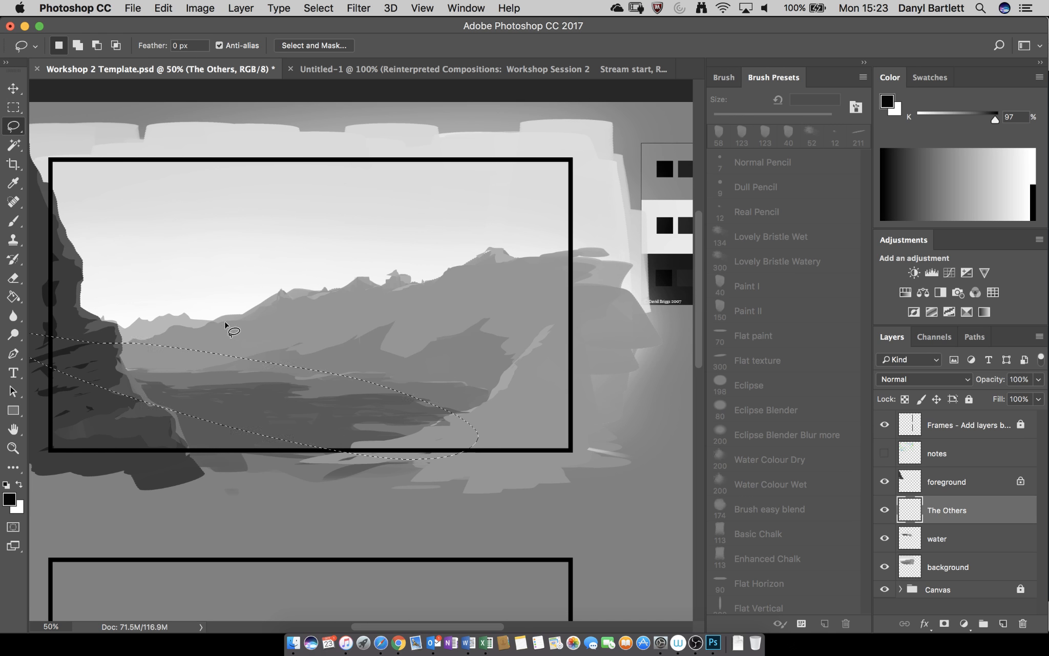
Step: Sample the chart's black swatch and sketch two small standing figures, one on the near bank and one farther back
key(b)
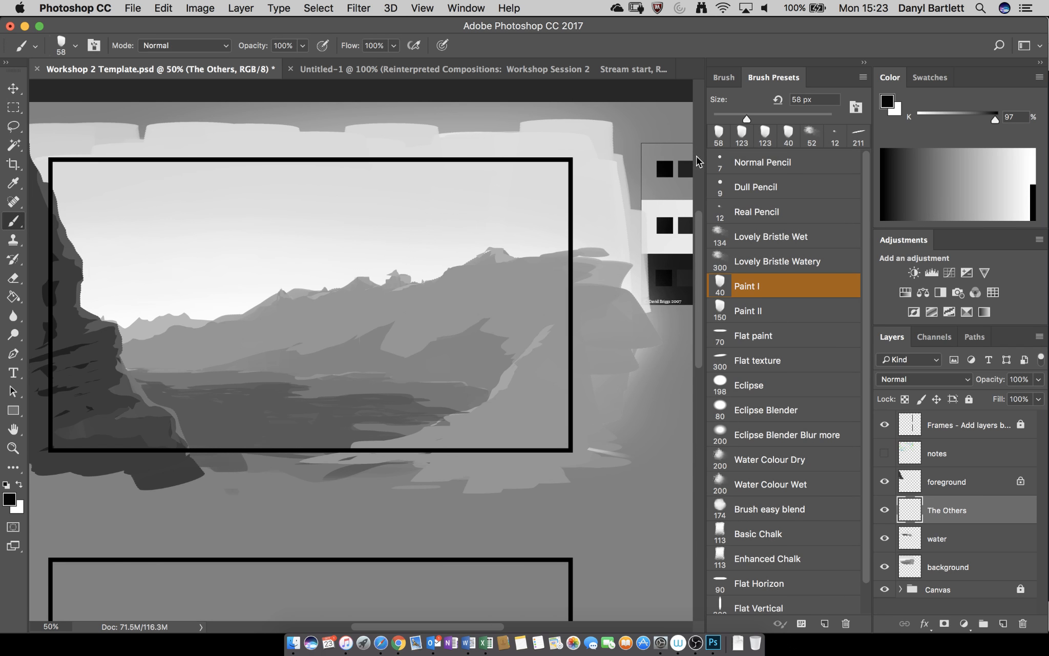
alt+click(665, 168)
mouse_move(472, 406)
mouse_down()
mouse_move(479, 380)
mouse_move(488, 420)
mouse_move(474, 383)
mouse_move(469, 423)
mouse_move(492, 428)
mouse_up()
drag(474, 378, 469, 424)
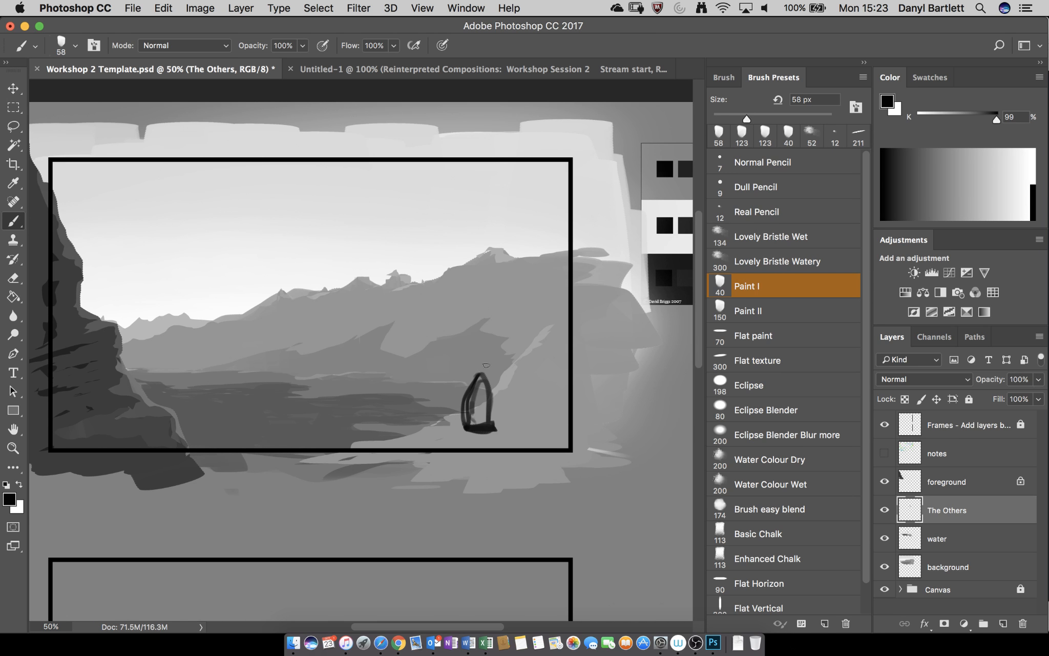
drag(485, 363, 481, 368)
mouse_move(387, 373)
mouse_down()
mouse_move(408, 361)
mouse_move(409, 381)
mouse_move(390, 380)
mouse_move(396, 342)
mouse_move(429, 370)
mouse_move(389, 392)
mouse_move(366, 359)
mouse_up()
Step: Select the farther figure with the Lasso, scale it down with Free Transform and deselect it
key(l)
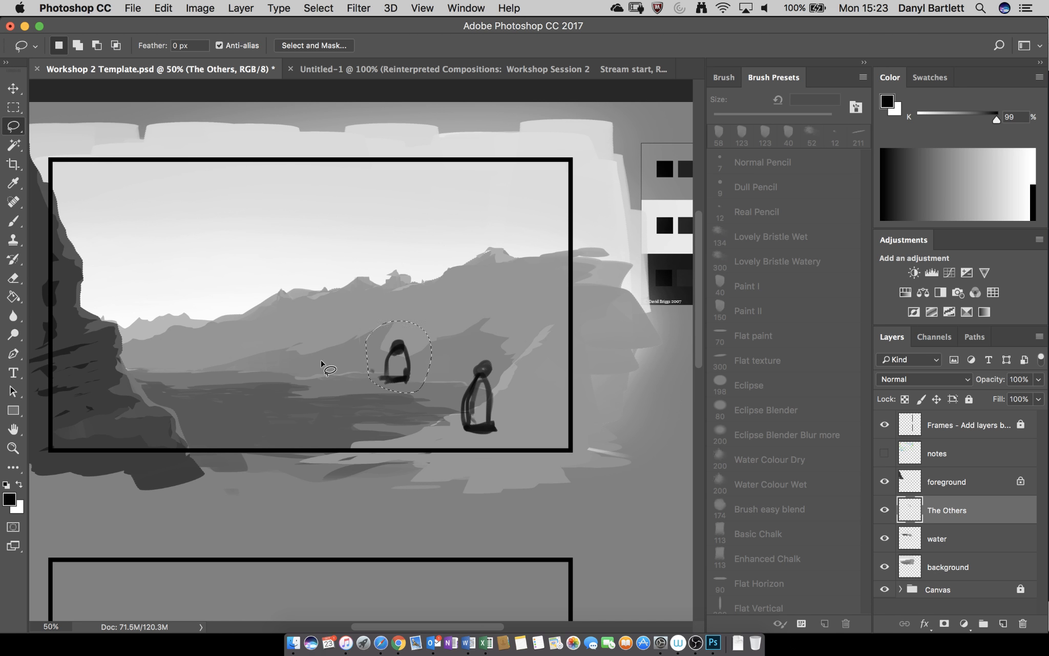
key(ctrl+t)
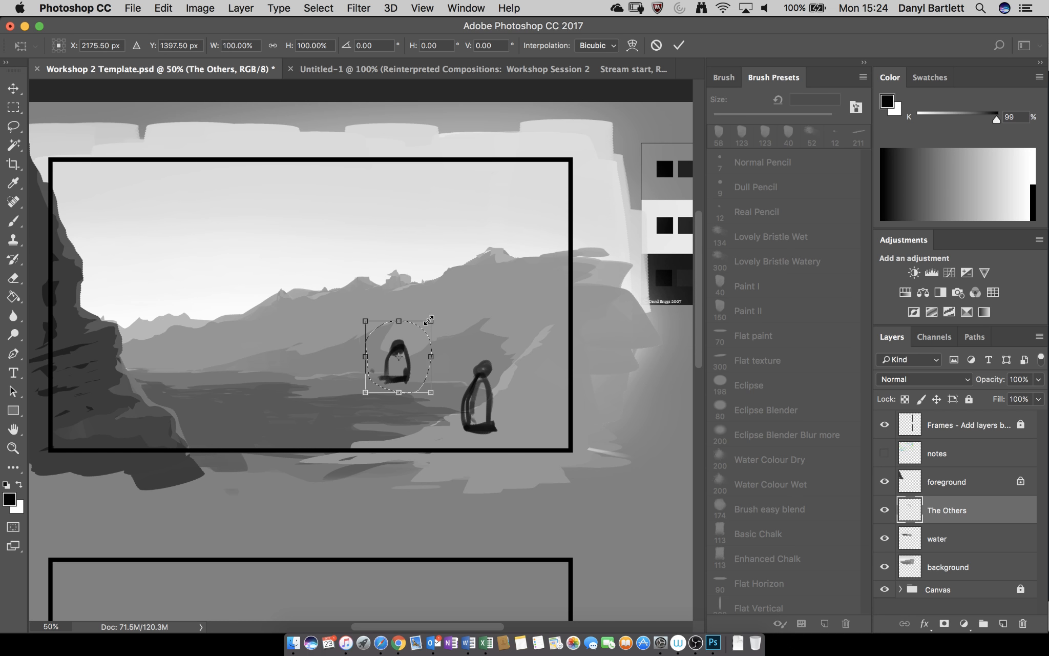
drag(431, 321, 417, 336)
key(Return)
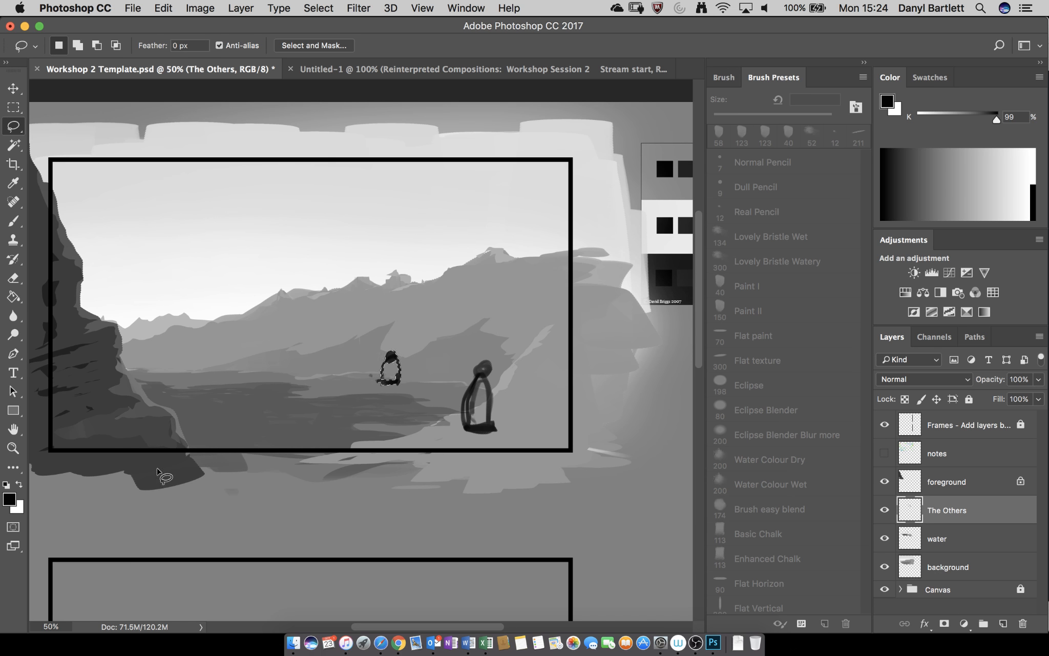
key(super+d)
Step: Lasso both small figures, delete them from The Others layer and clear the selection
key(b)
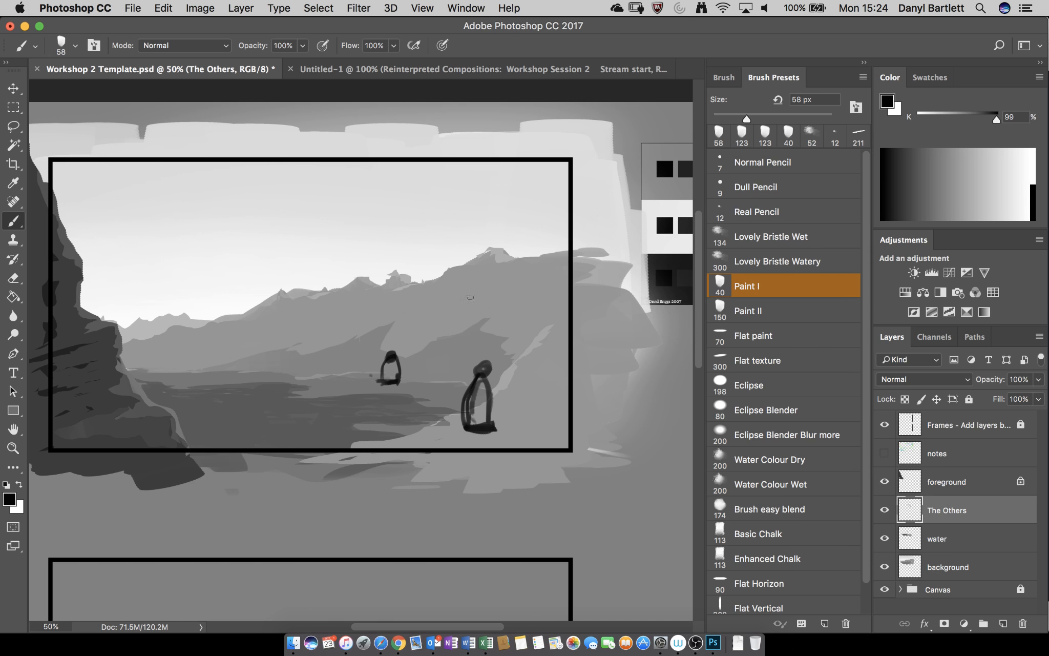
key(l)
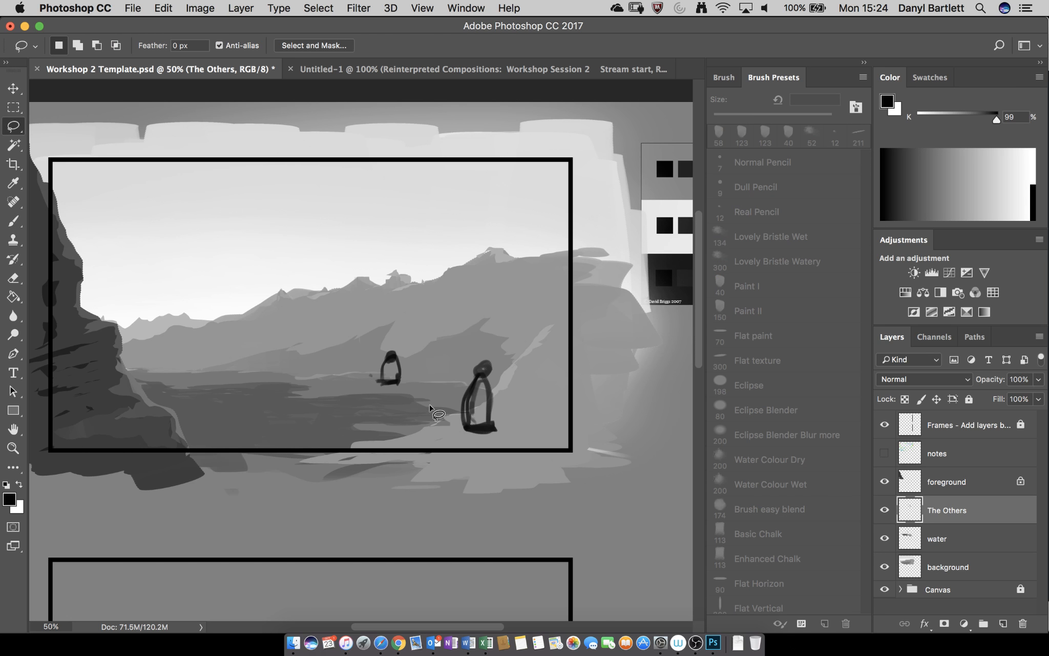
mouse_move(430, 404)
mouse_down()
mouse_move(301, 334)
mouse_move(483, 324)
mouse_move(557, 468)
mouse_move(358, 435)
mouse_up()
key(Delete)
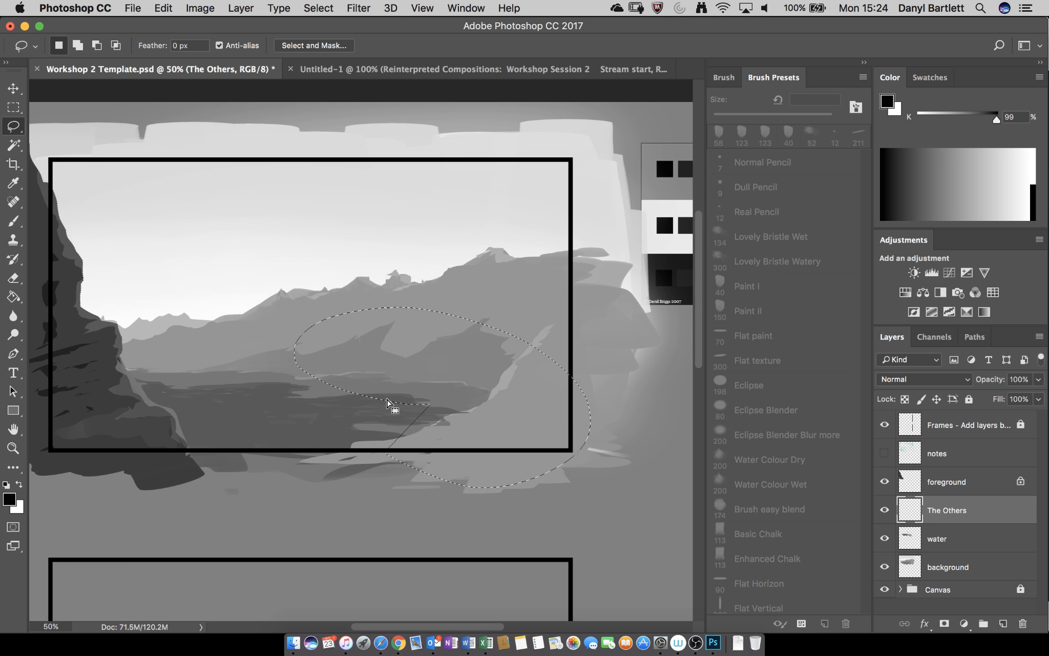
key(ctrl+d)
Step: Reactivate the Brush tool and enlarge the Paint I brush to 107 px
key(b)
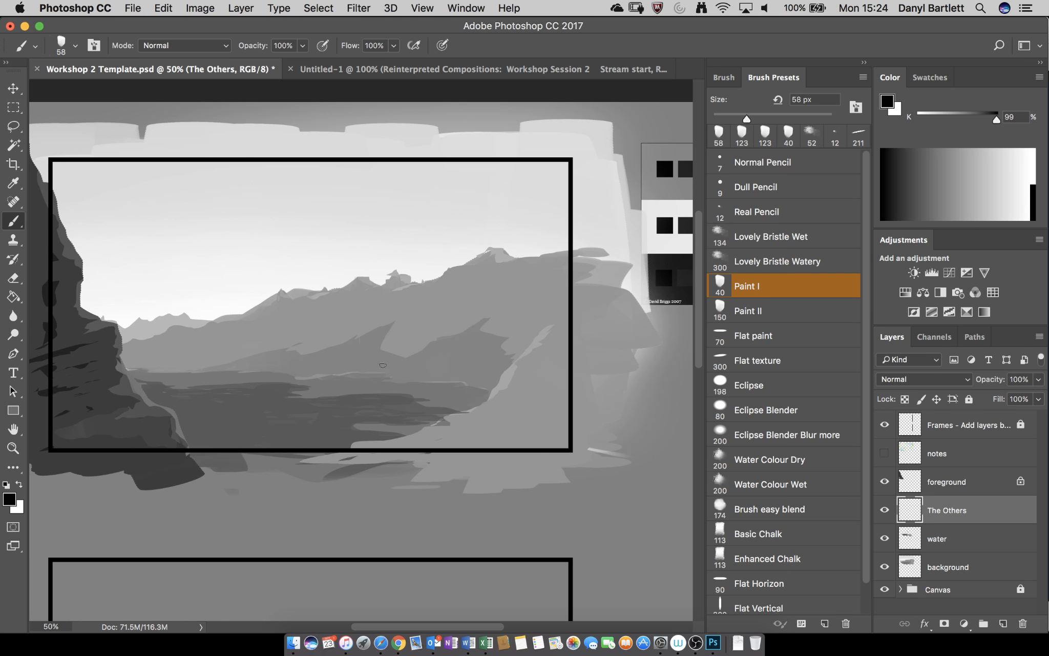
mouse_move(387, 363)
mouse_down()
mouse_move(407, 364)
mouse_move(394, 362)
mouse_up()
drag(467, 388, 448, 390)
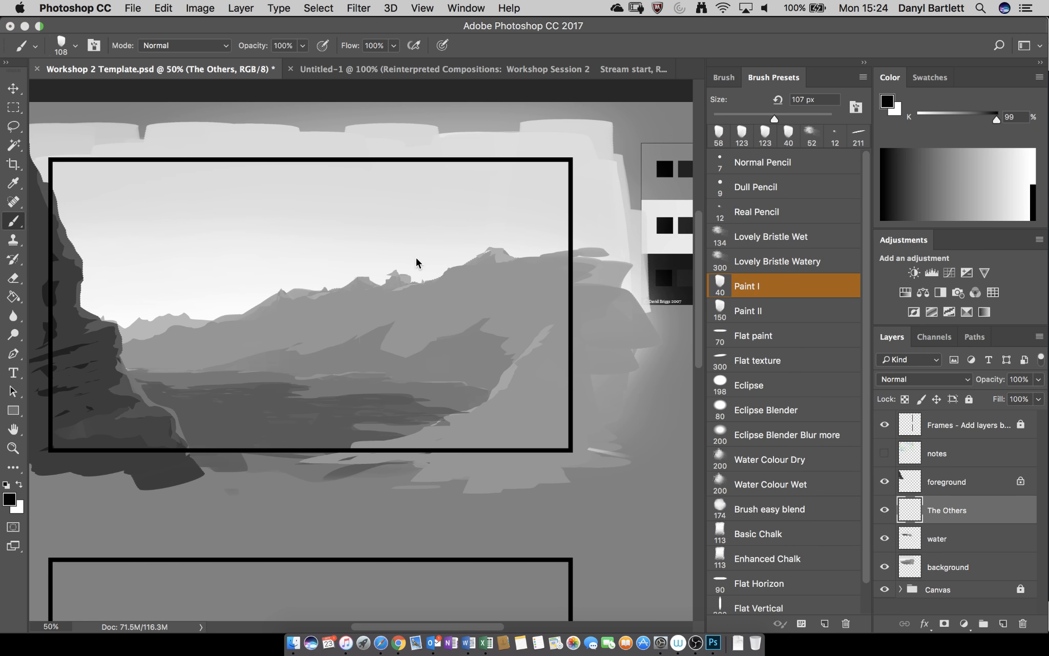
Step: Switch to the Word script, highlight "silhouetted against the dawn sky." in turquoise, and return to Photoshop
key(super+Tab)
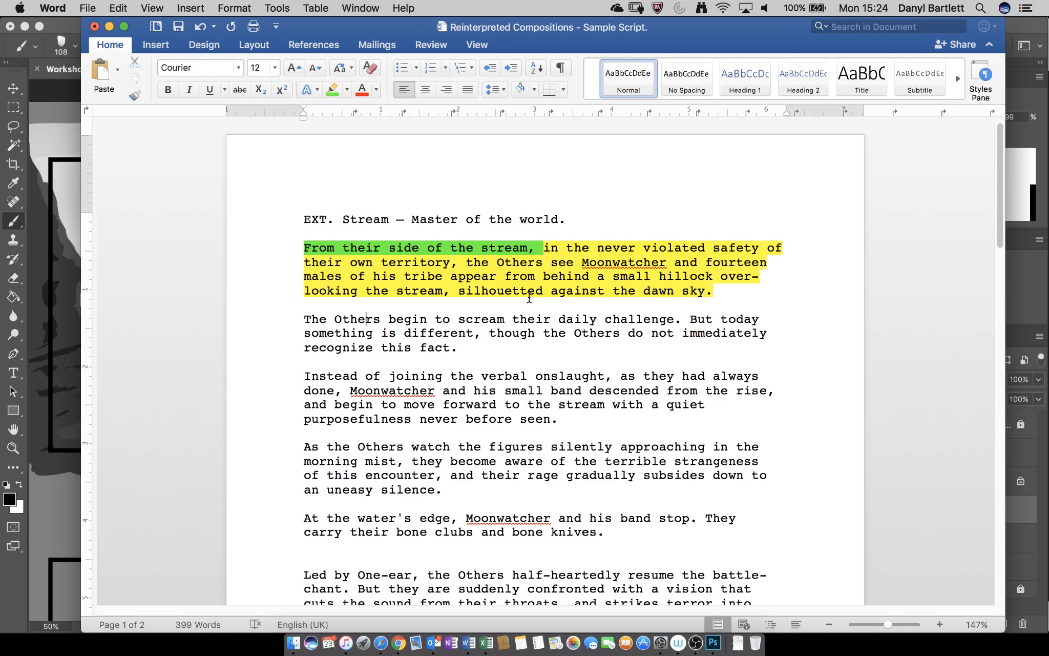
drag(457, 290, 687, 294)
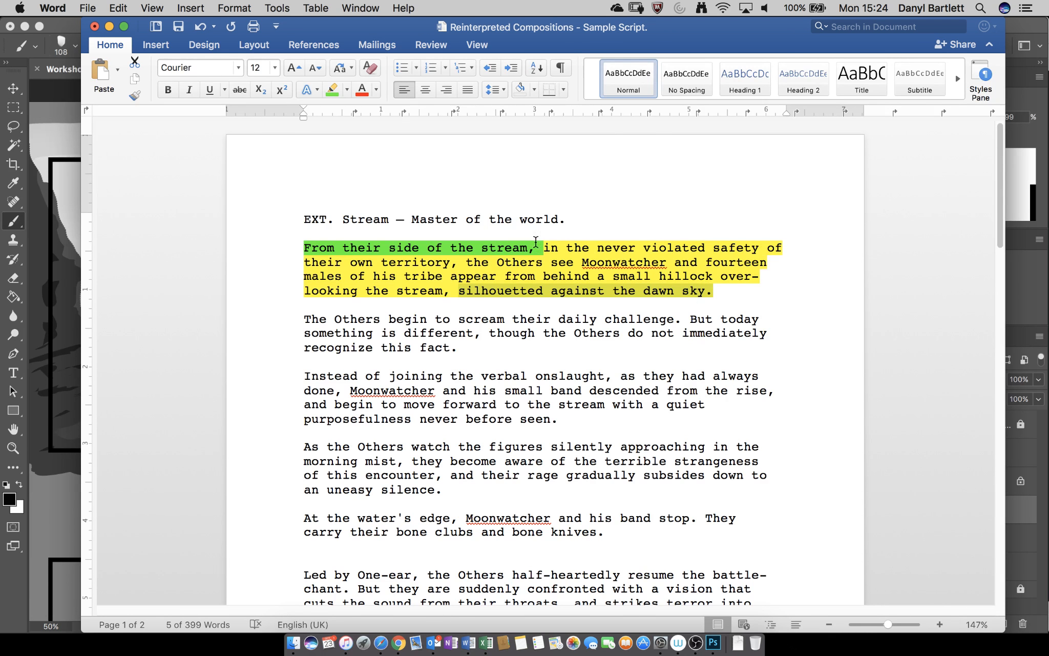
click(346, 89)
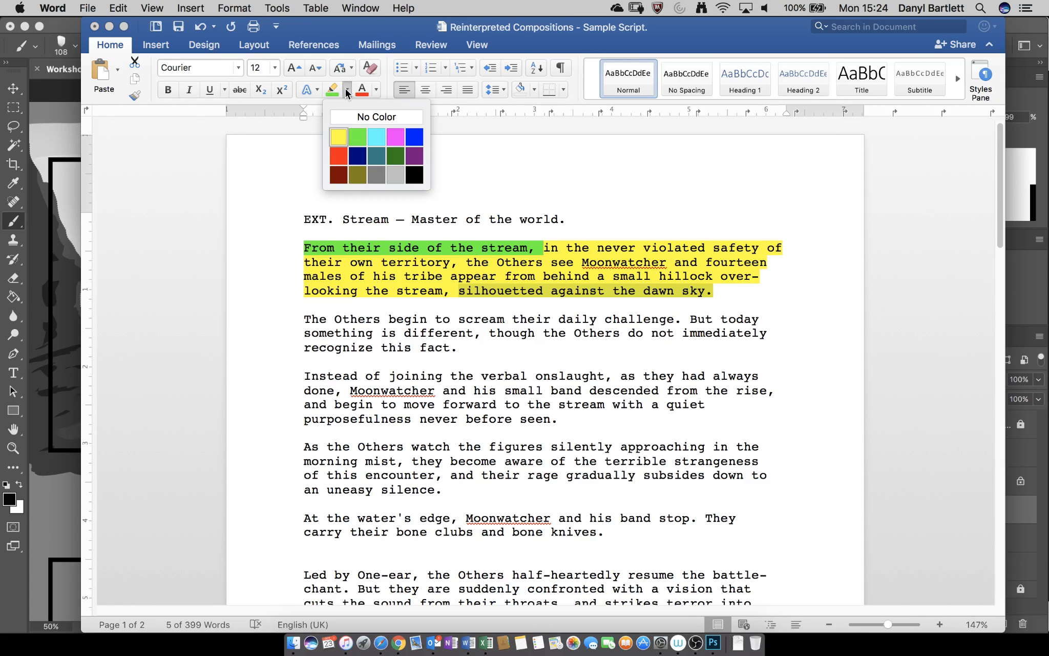
click(372, 136)
click(294, 235)
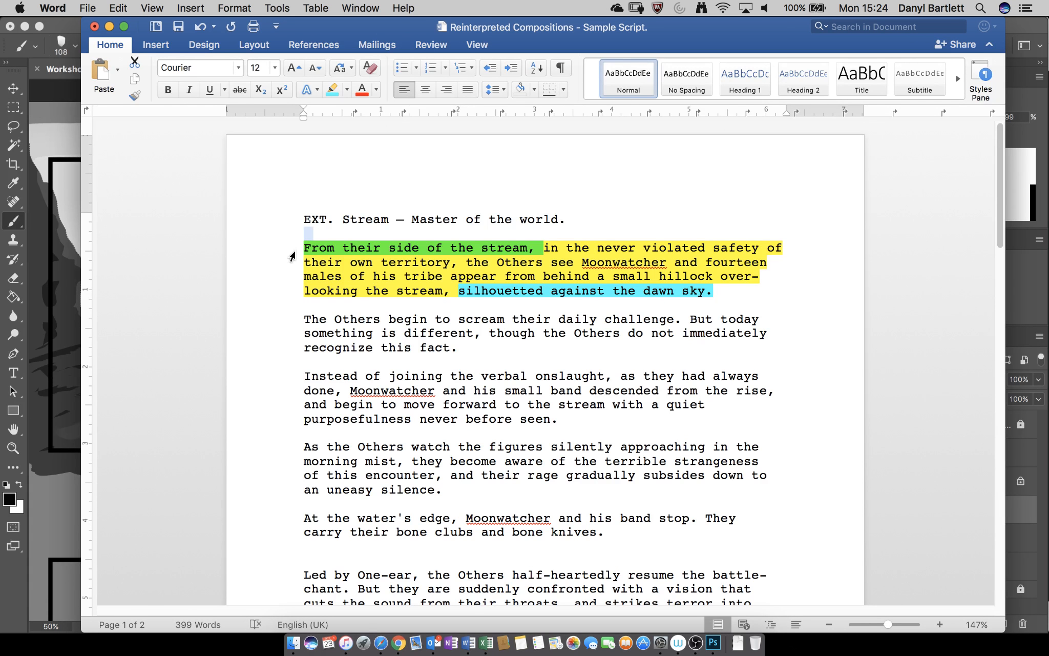
click(291, 261)
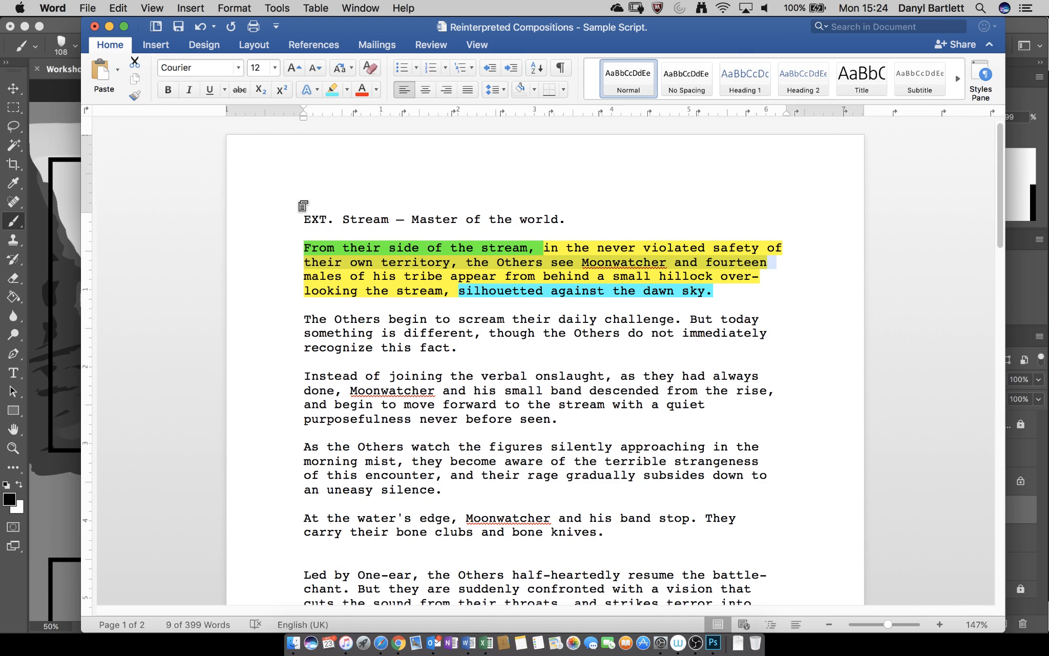
key(super+Tab)
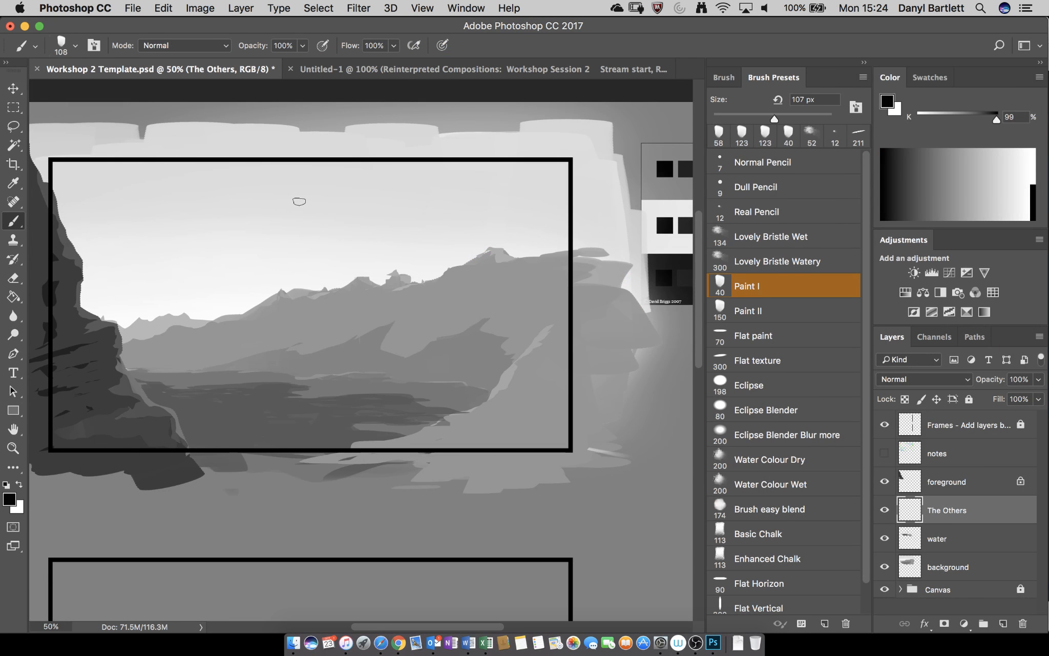
Step: Recheck the highlighted Word script and paint four black silhouetted figures along the mountain ridge in Photoshop with the 40 px Paint I brush
key(super+Tab)
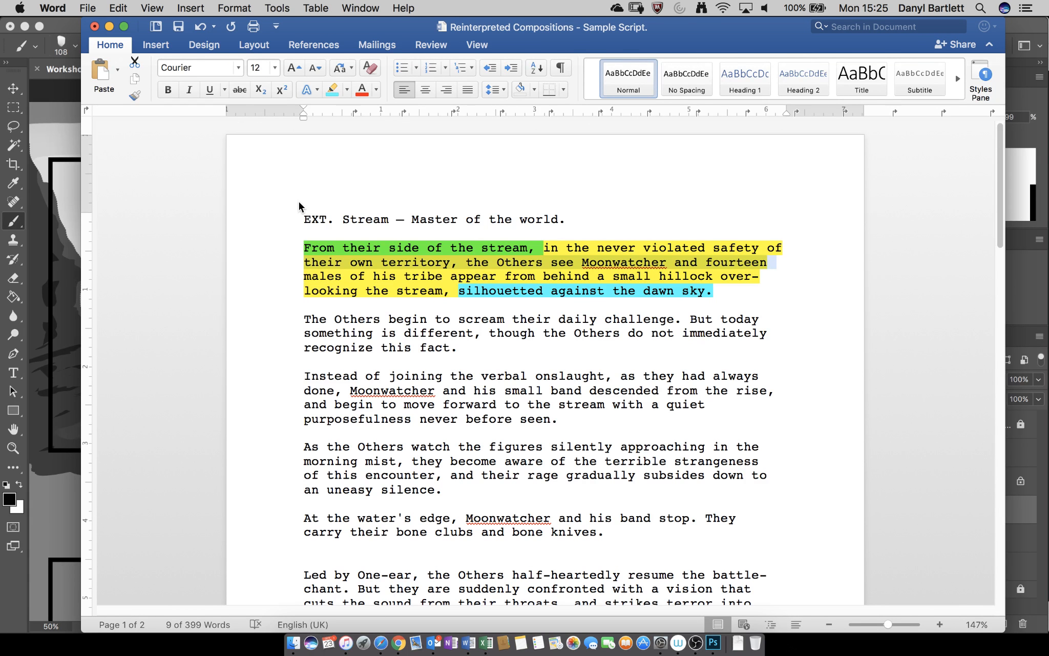
key(super+Tab)
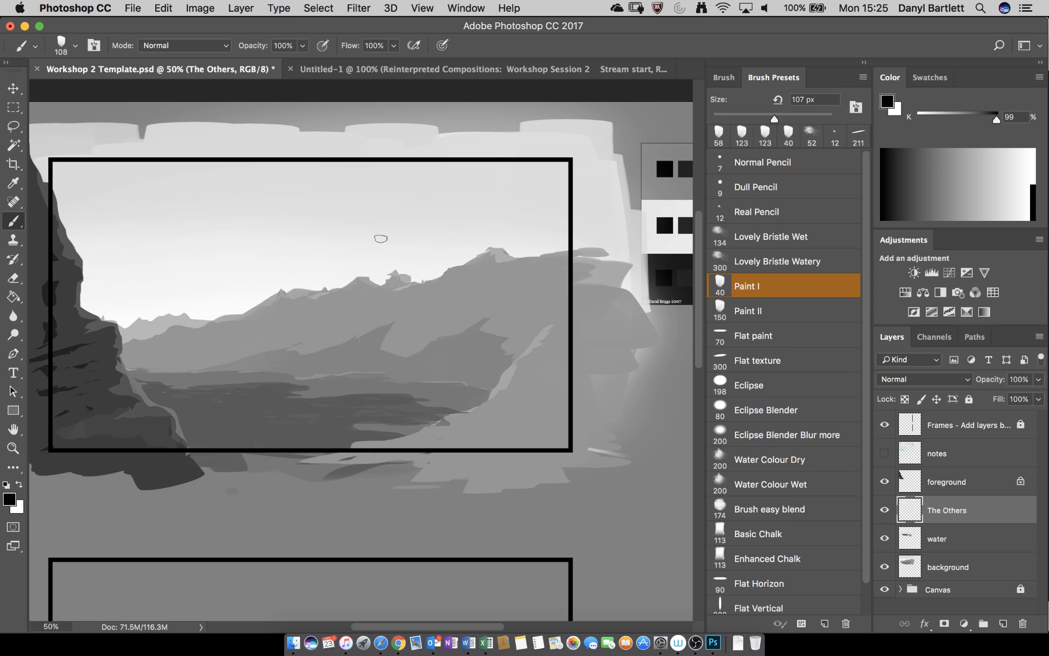
drag(328, 292, 313, 294)
mouse_move(439, 251)
mouse_down()
mouse_move(425, 273)
mouse_move(440, 250)
mouse_move(450, 256)
mouse_move(436, 257)
mouse_move(445, 263)
mouse_move(432, 261)
mouse_move(430, 273)
mouse_move(437, 260)
mouse_move(437, 278)
mouse_move(431, 251)
mouse_up()
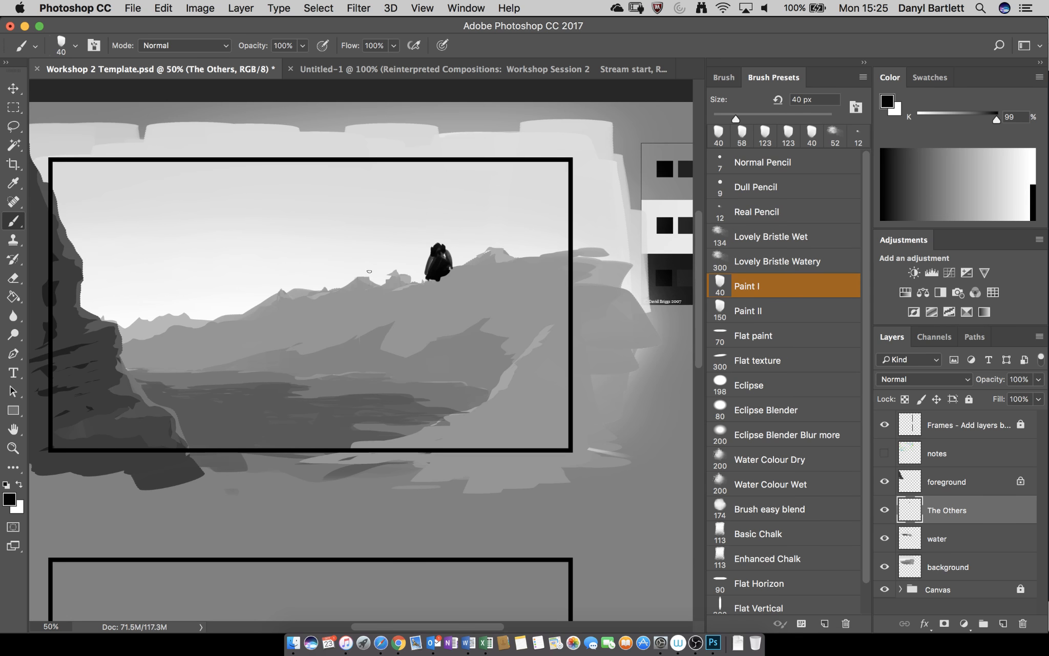
mouse_move(338, 253)
mouse_down()
mouse_move(371, 271)
mouse_move(343, 253)
mouse_move(333, 262)
mouse_move(347, 281)
mouse_move(342, 252)
mouse_move(351, 280)
mouse_move(369, 276)
mouse_move(348, 279)
mouse_move(371, 282)
mouse_up()
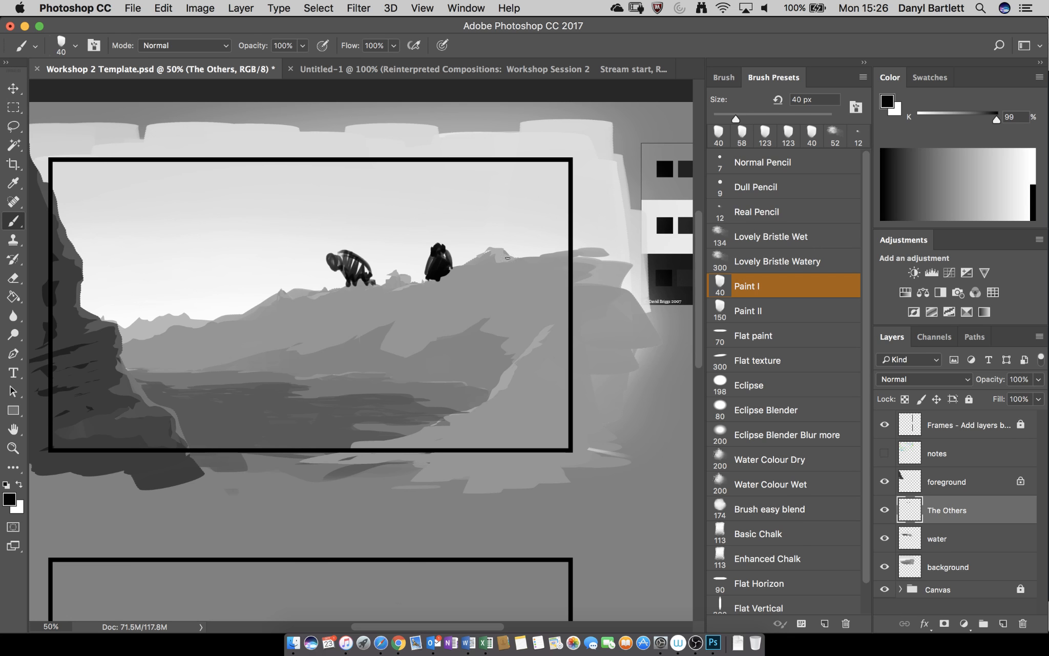
mouse_move(509, 258)
mouse_down()
mouse_move(527, 251)
mouse_move(517, 248)
mouse_move(533, 250)
mouse_move(508, 256)
mouse_move(538, 257)
mouse_move(509, 259)
mouse_move(523, 238)
mouse_move(532, 251)
mouse_up()
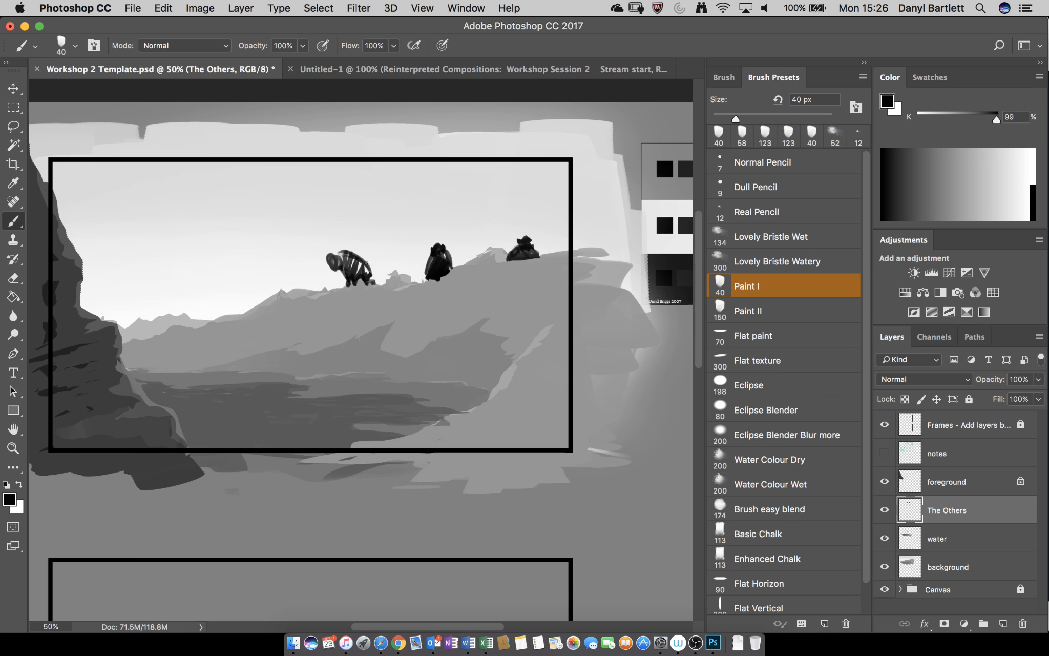
mouse_move(289, 292)
mouse_down()
mouse_move(284, 284)
mouse_move(303, 285)
mouse_move(284, 282)
mouse_move(295, 276)
mouse_up()
mouse_move(342, 261)
mouse_down()
mouse_move(364, 265)
mouse_move(340, 254)
mouse_move(340, 266)
mouse_move(332, 254)
mouse_up()
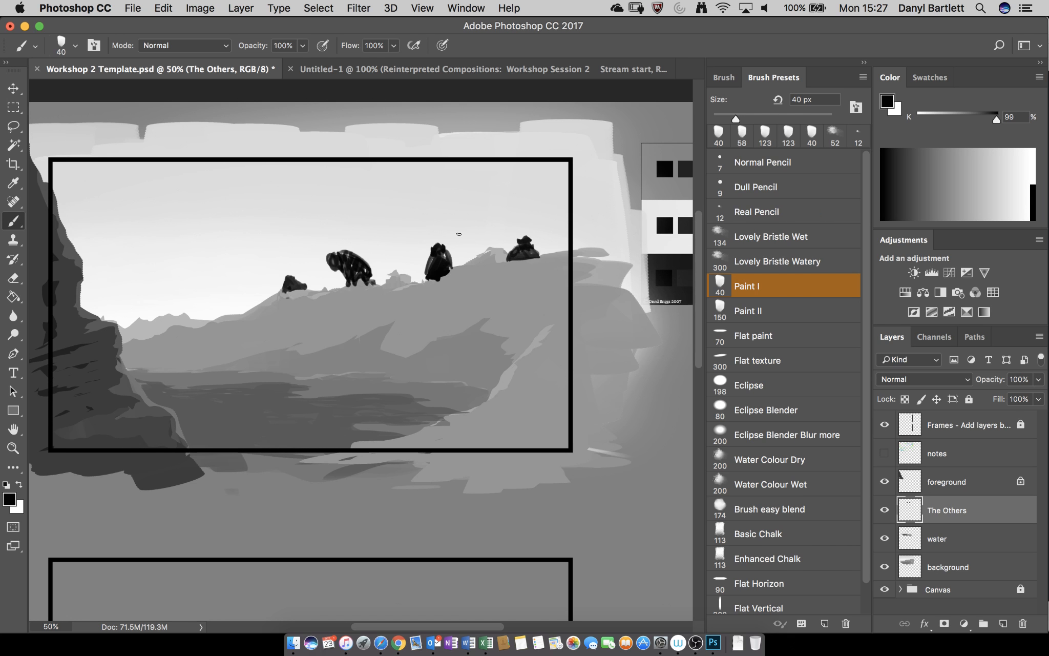
Step: Lower The Others layer's opacity to 58% with the two middle ridge figures magnified to 200%
key(super+plus)
key(super+plus)
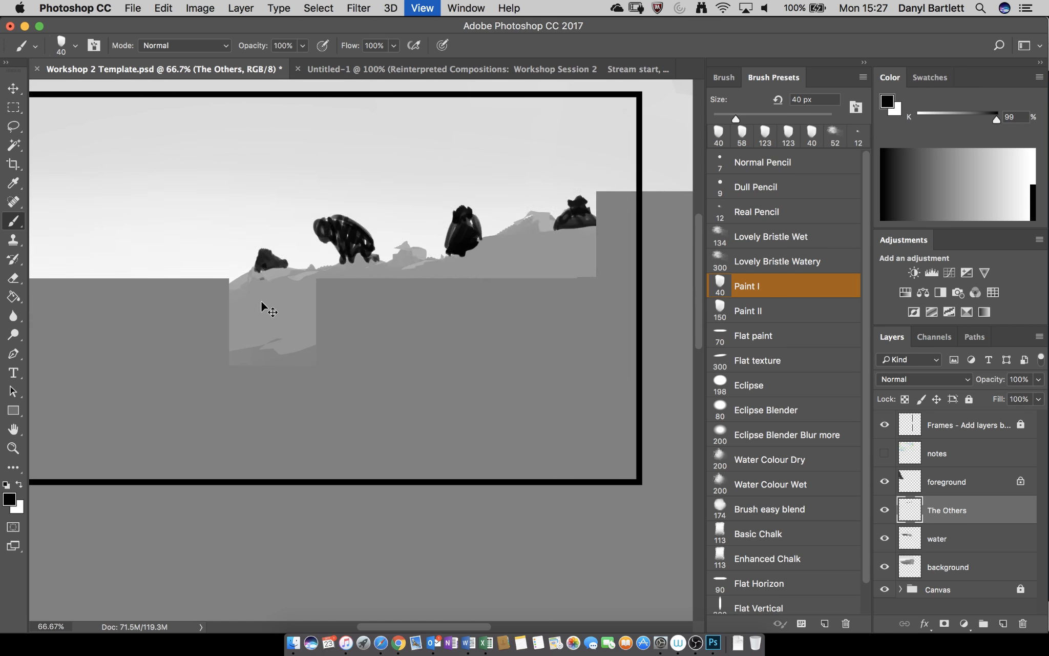
key(super+plus)
key(super+plus)
mouse_move(354, 224)
mouse_down()
mouse_move(351, 265)
mouse_move(292, 386)
mouse_move(230, 422)
mouse_up()
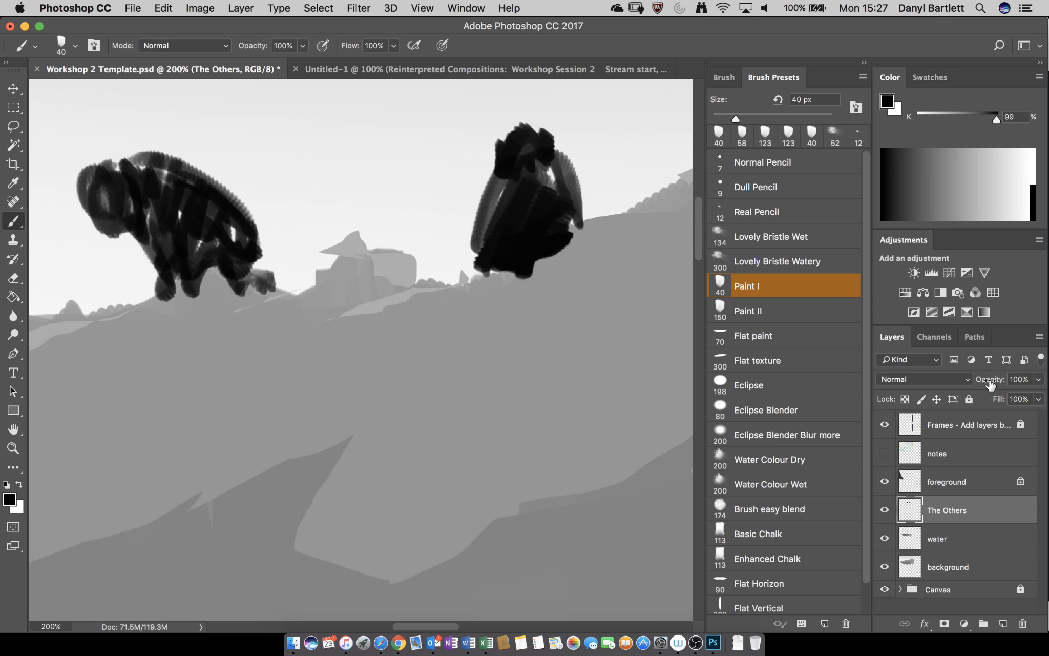
mouse_move(993, 382)
mouse_down()
mouse_move(975, 382)
mouse_move(983, 387)
mouse_up()
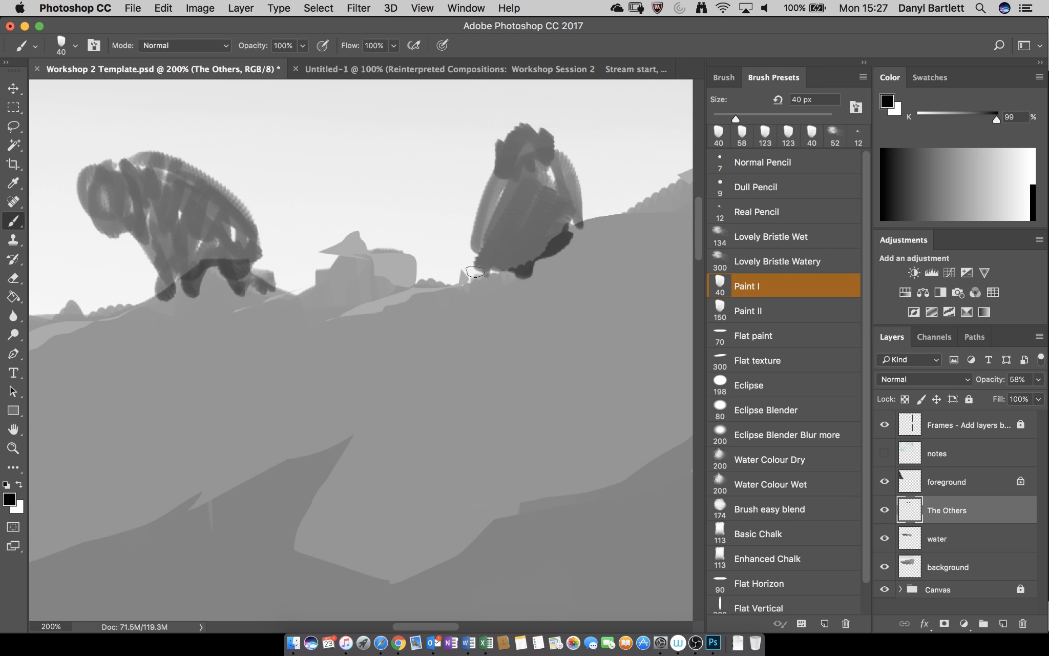
Step: Flatten the 13 px Eraser tip and erase the bases of the two middle figures where they overlap the ridge
key(e)
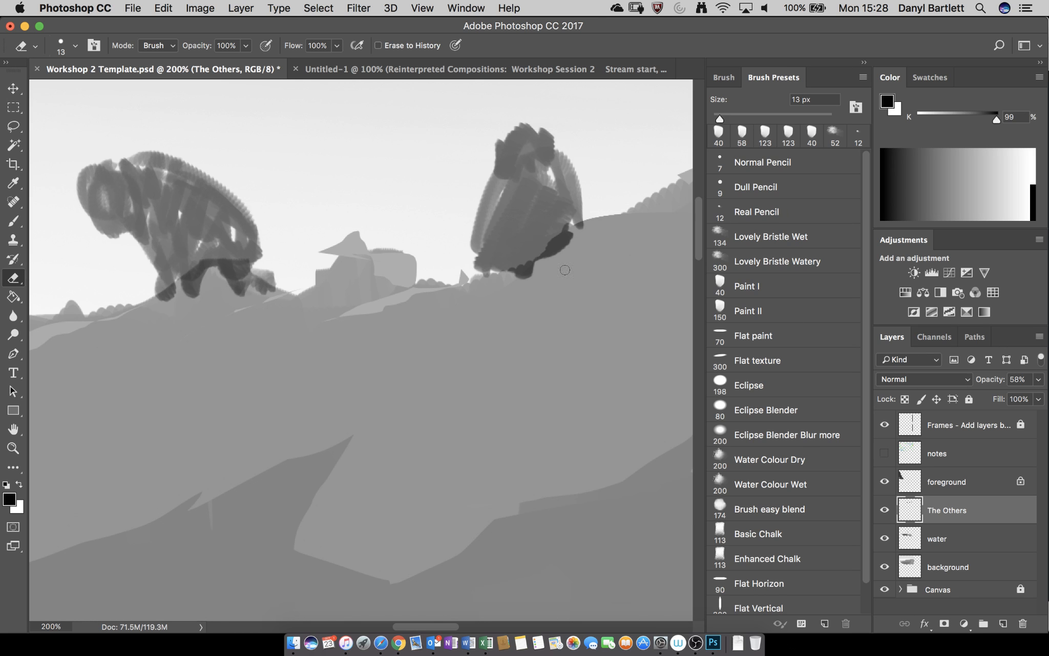
right_click(506, 338)
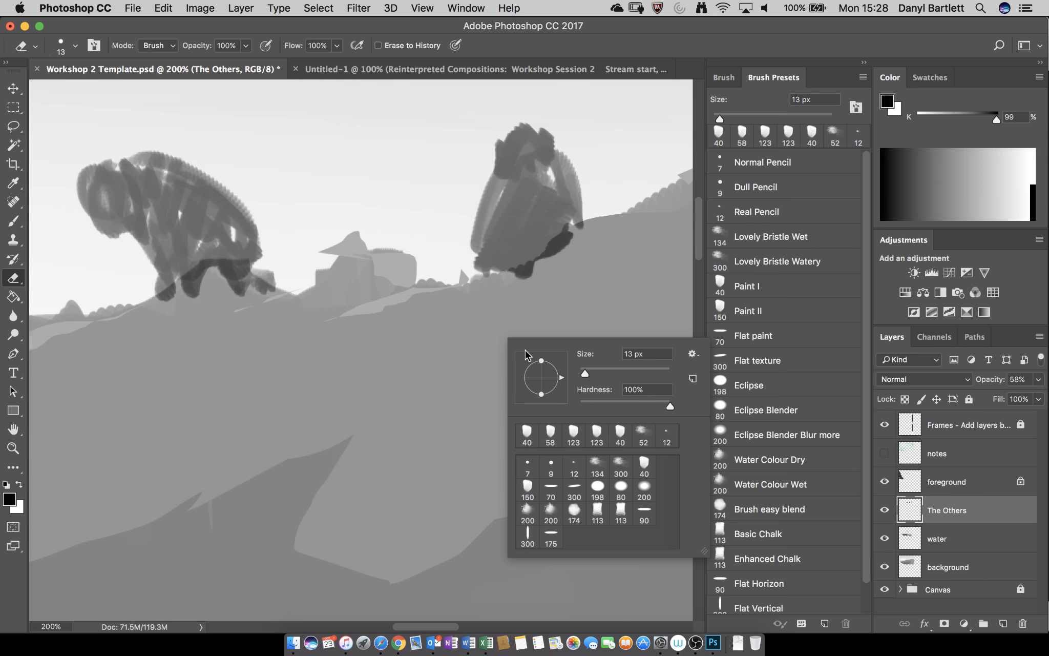
drag(541, 361, 541, 374)
click(562, 254)
drag(562, 254, 564, 237)
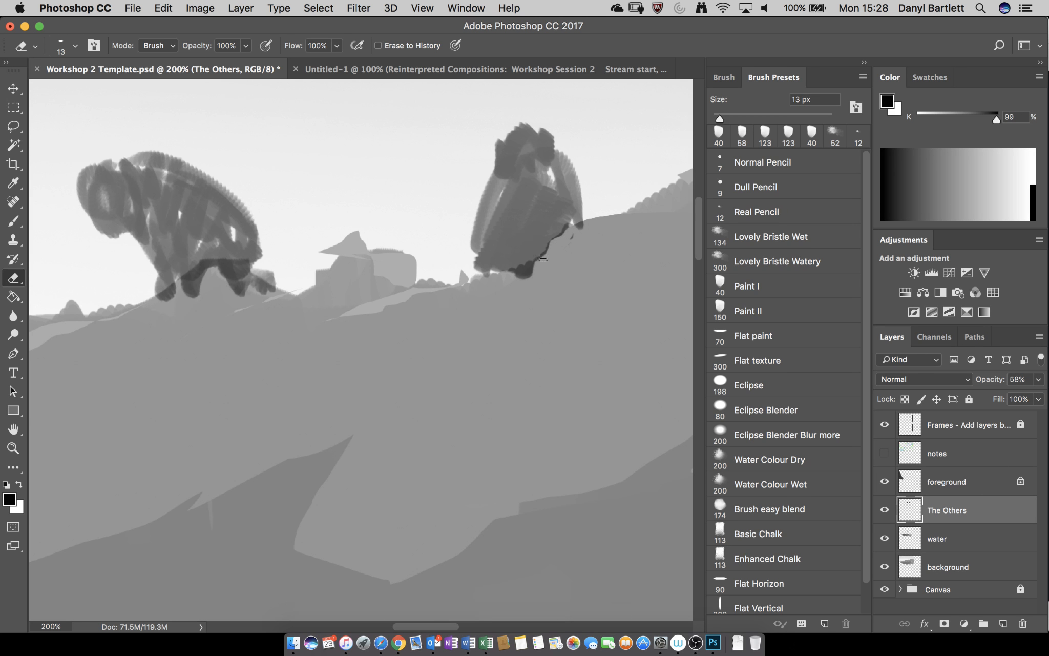
mouse_move(520, 268)
mouse_down()
mouse_move(522, 279)
mouse_move(533, 271)
mouse_move(524, 268)
mouse_up()
mouse_move(167, 305)
mouse_down()
mouse_move(172, 283)
mouse_move(212, 264)
mouse_move(232, 274)
mouse_move(237, 298)
mouse_move(237, 273)
mouse_move(272, 289)
mouse_move(244, 265)
mouse_move(204, 265)
mouse_move(216, 263)
mouse_move(173, 297)
mouse_up()
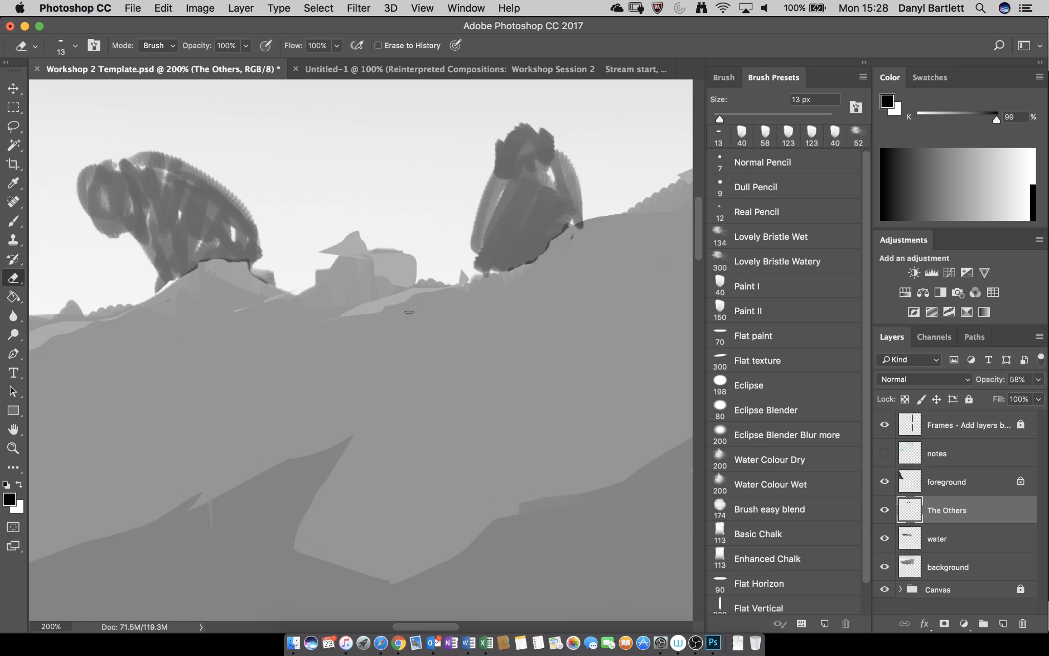
Step: Erase the overlapping bases of the leftmost and rightmost figures so they follow the ridge line
drag(239, 311, 527, 321)
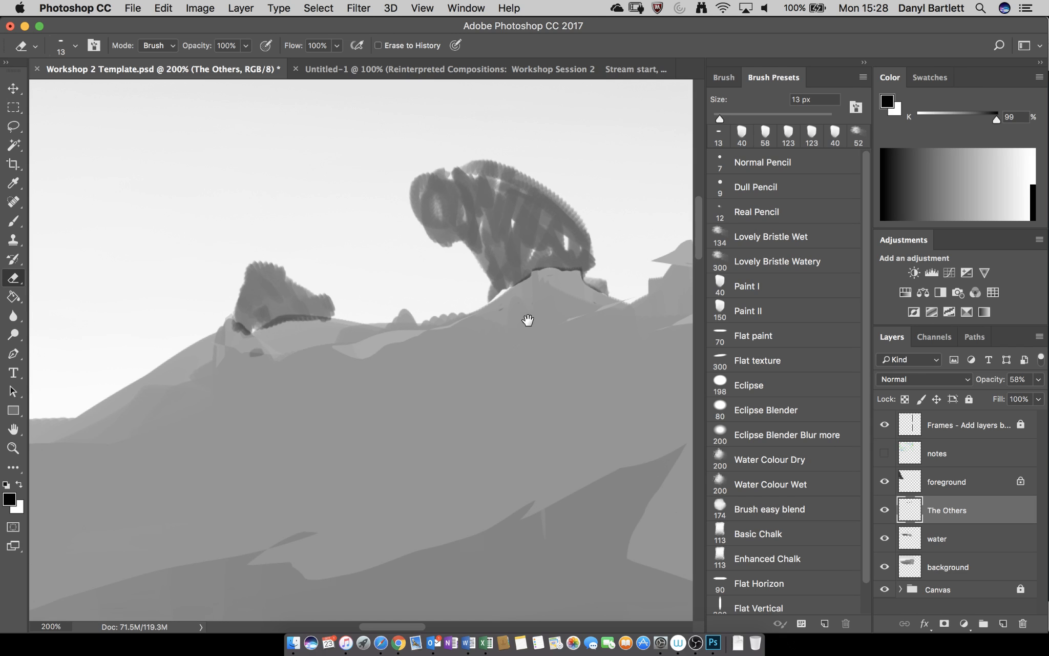
mouse_move(265, 331)
mouse_down()
mouse_move(262, 328)
mouse_move(289, 314)
mouse_move(327, 319)
mouse_move(277, 320)
mouse_move(325, 318)
mouse_up()
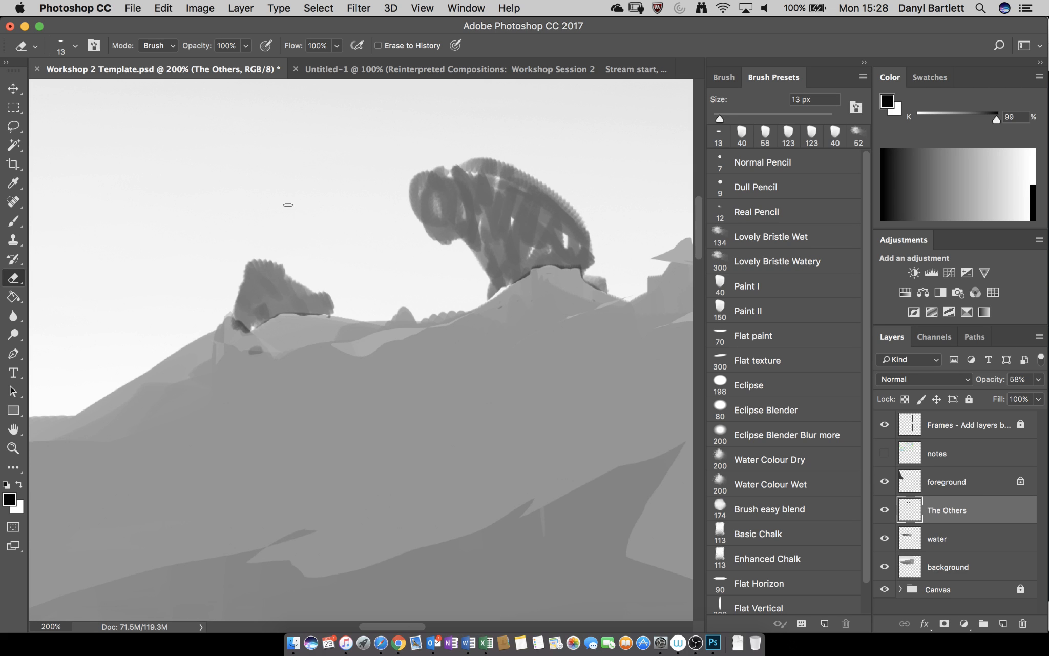
scroll(221, 372, up, 3)
scroll(221, 373, left, 2)
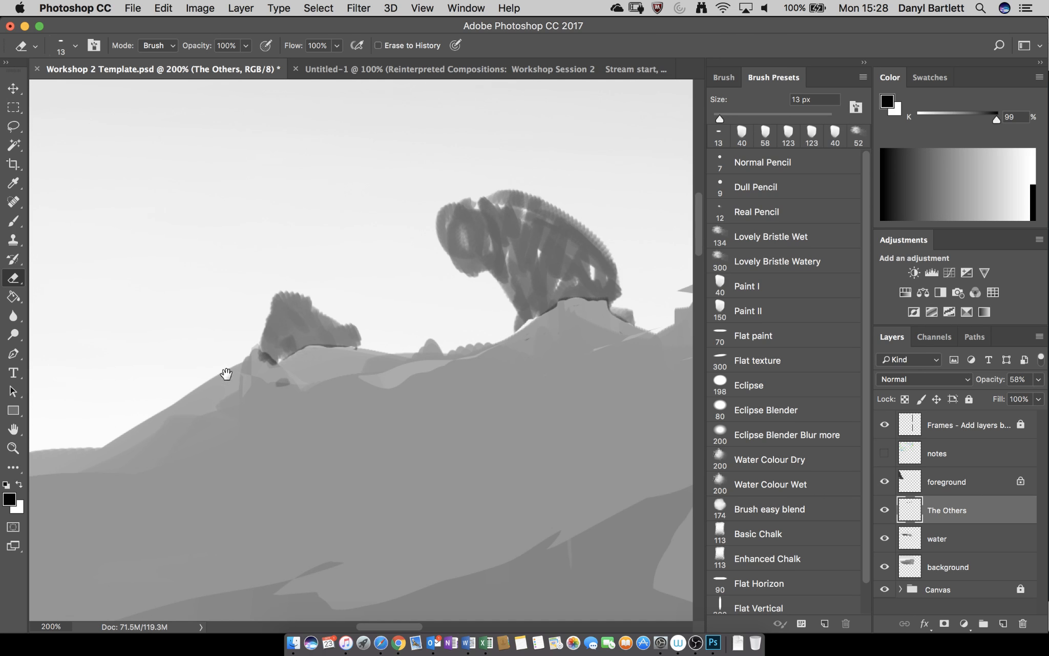
drag(256, 350, 269, 356)
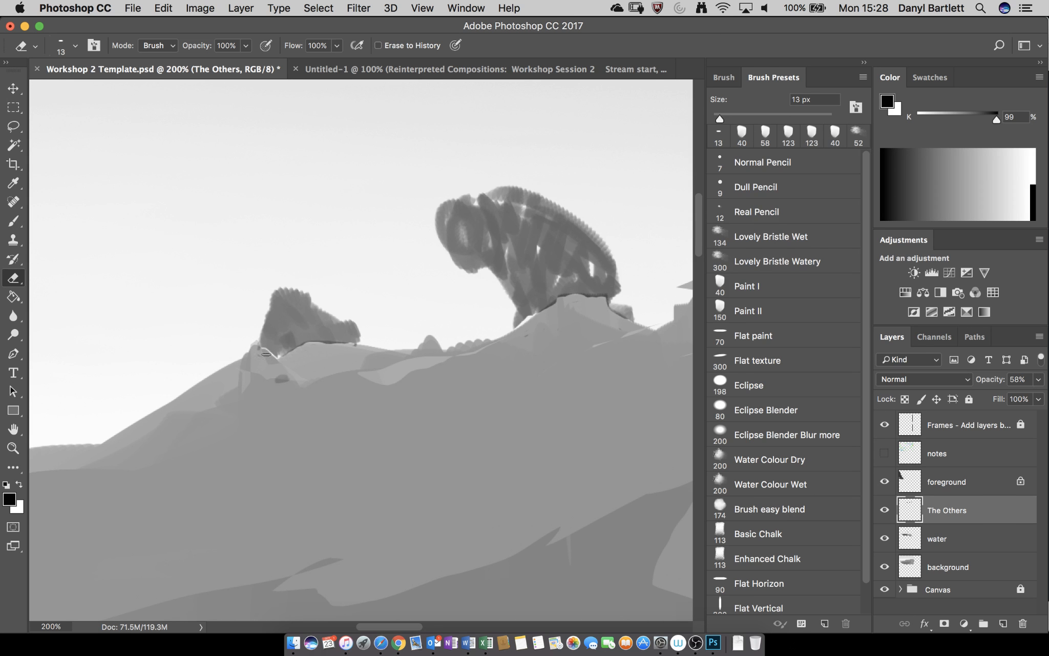
drag(461, 379, 103, 355)
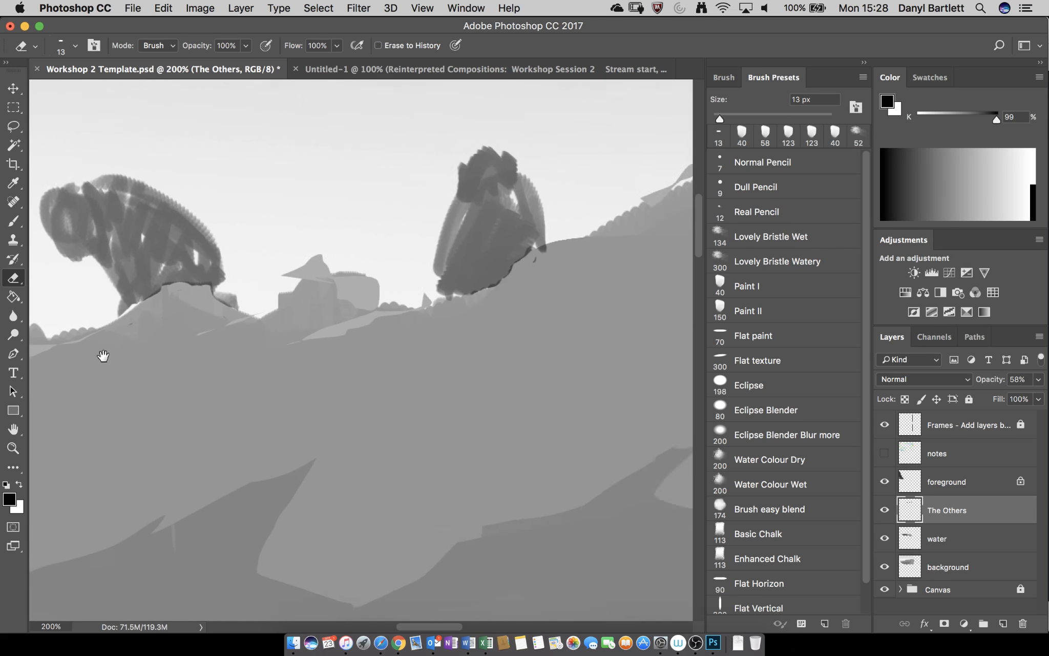
mouse_move(665, 328)
mouse_down()
mouse_move(459, 300)
mouse_move(340, 372)
mouse_up()
mouse_move(373, 272)
mouse_down()
mouse_move(390, 287)
mouse_move(368, 251)
mouse_move(433, 272)
mouse_move(414, 268)
mouse_move(474, 262)
mouse_move(410, 264)
mouse_move(489, 259)
mouse_move(396, 263)
mouse_move(500, 253)
mouse_move(385, 264)
mouse_up()
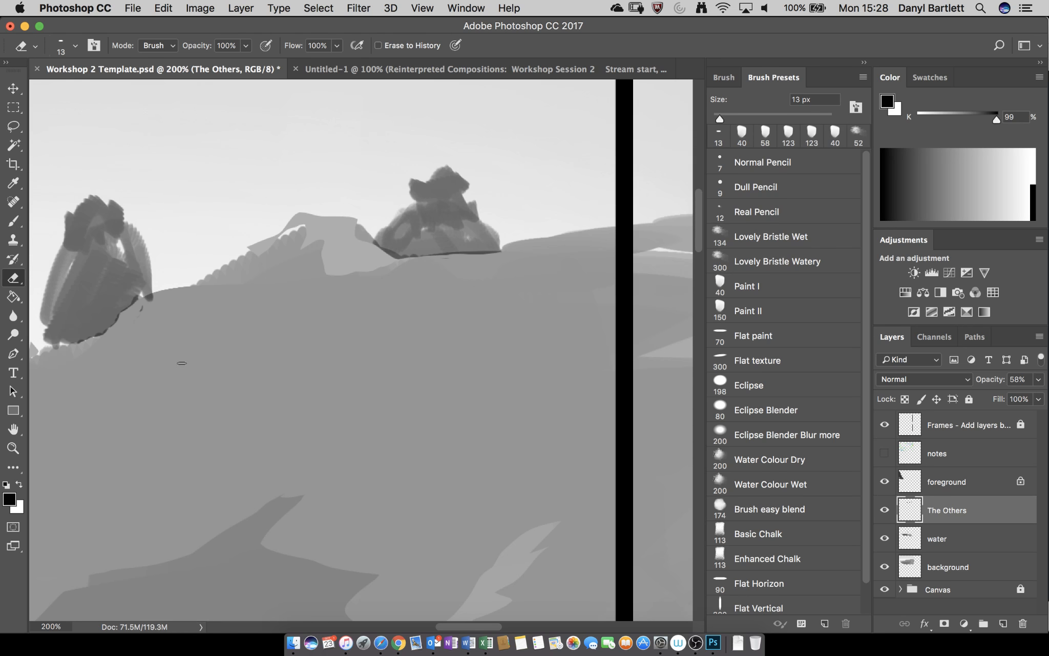
Step: Restore The Others layer's opacity to 100%, review the four figures in the frame, and switch to the Word script
key(super+minus)
key(super+minus)
drag(185, 370, 305, 353)
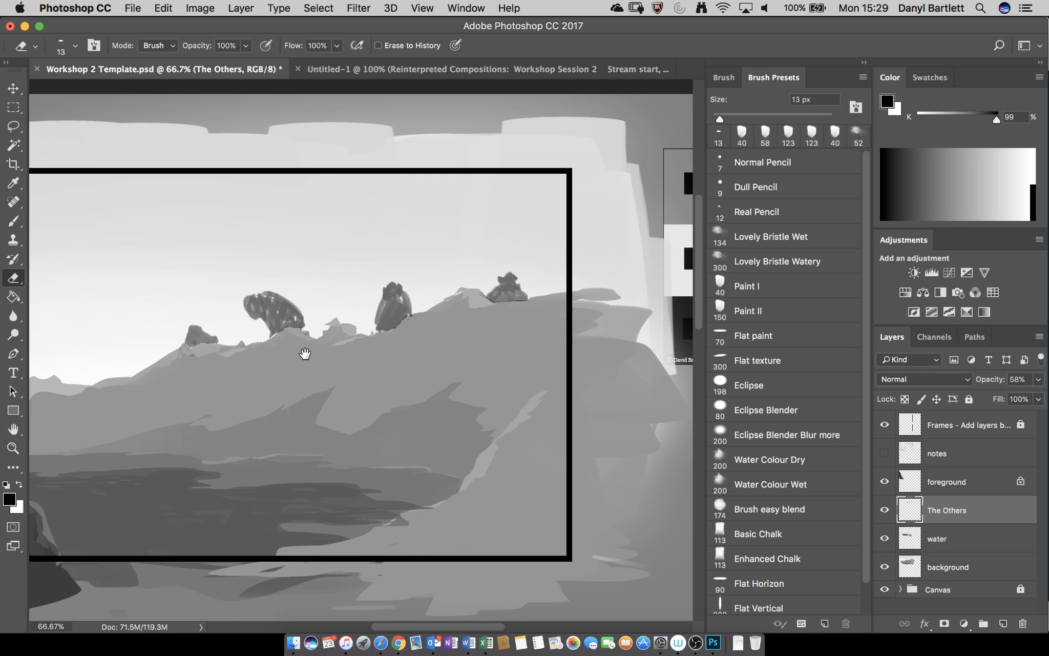
drag(986, 381, 1046, 383)
mouse_move(1046, 265)
mouse_down()
mouse_move(552, 404)
mouse_move(1035, 376)
mouse_move(1042, 425)
mouse_up()
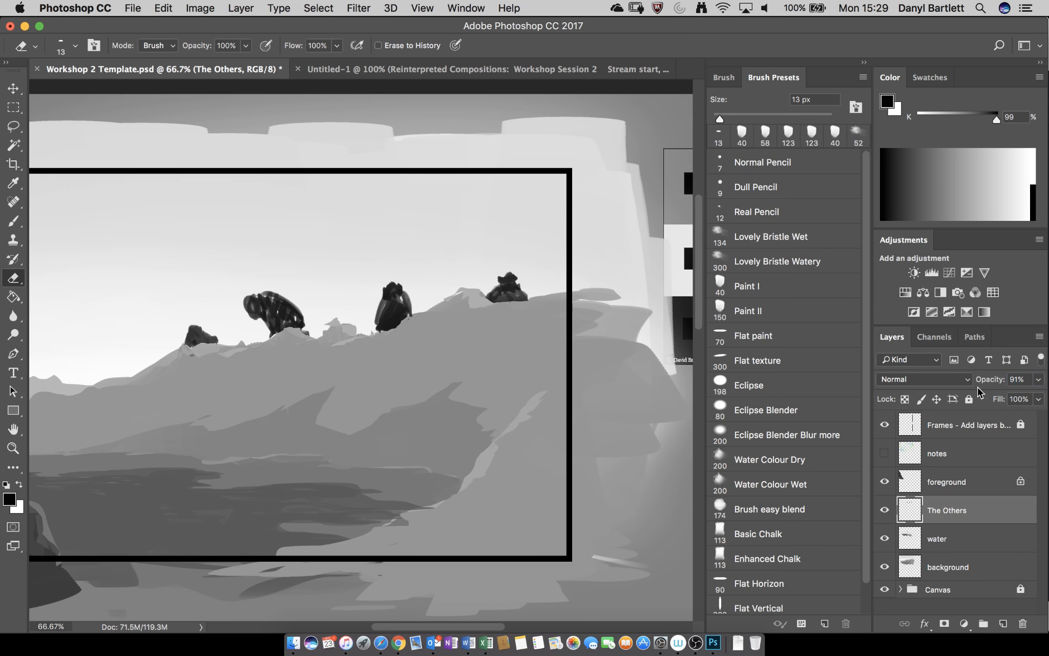
drag(984, 380, 1022, 387)
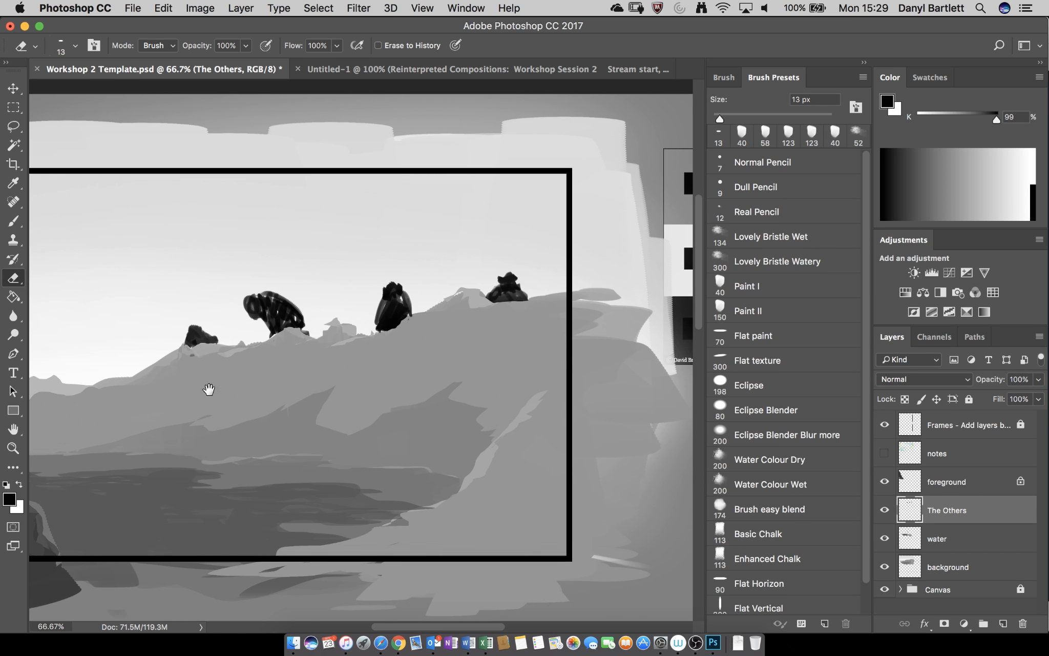
drag(209, 389, 298, 331)
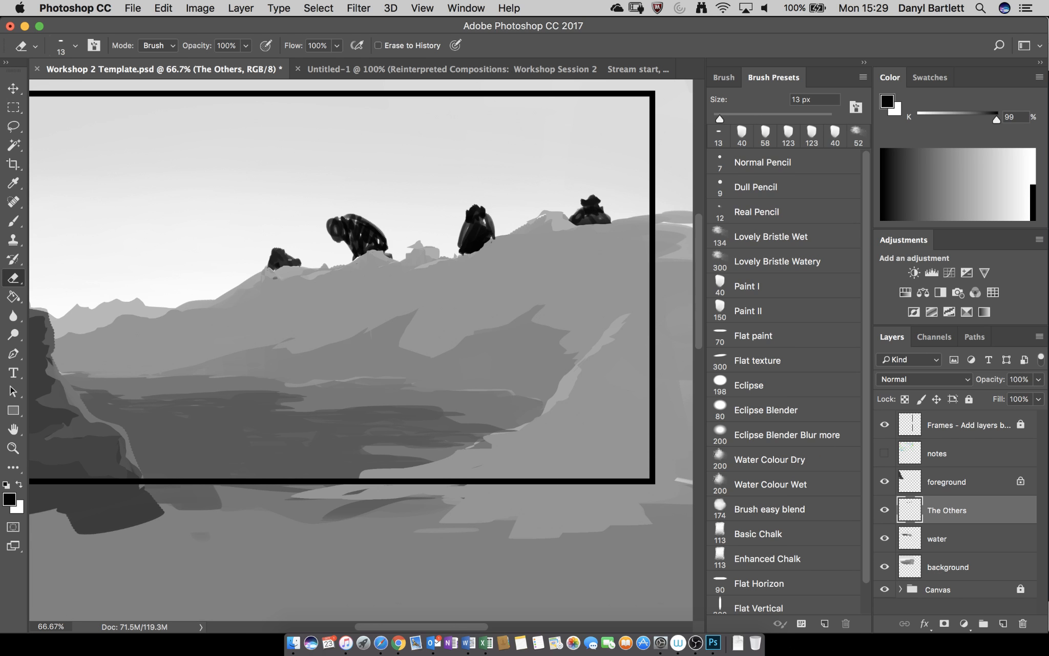
key(super+Tab)
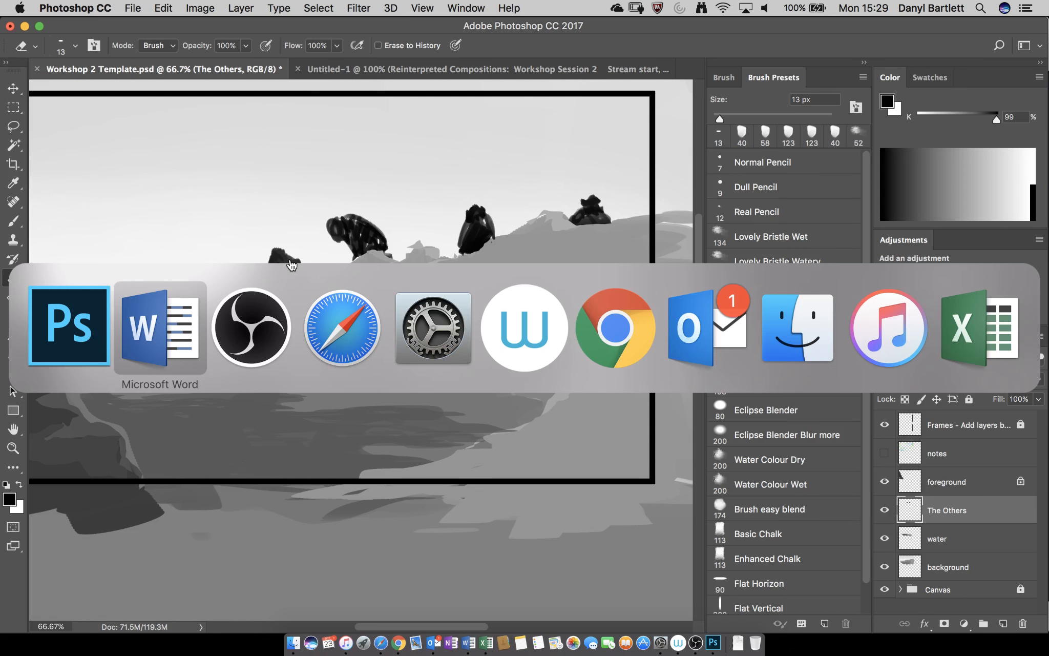